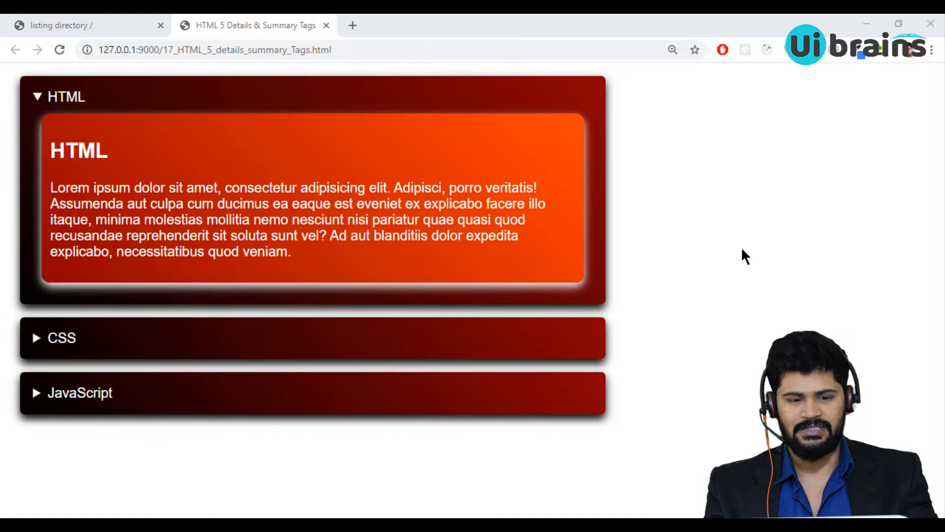
- Clear the old notes and write '<audio> -> .mp3' and '<video> -> .mp4' on two lines
{"action": "left_click", "coordinate": [362, 527]}
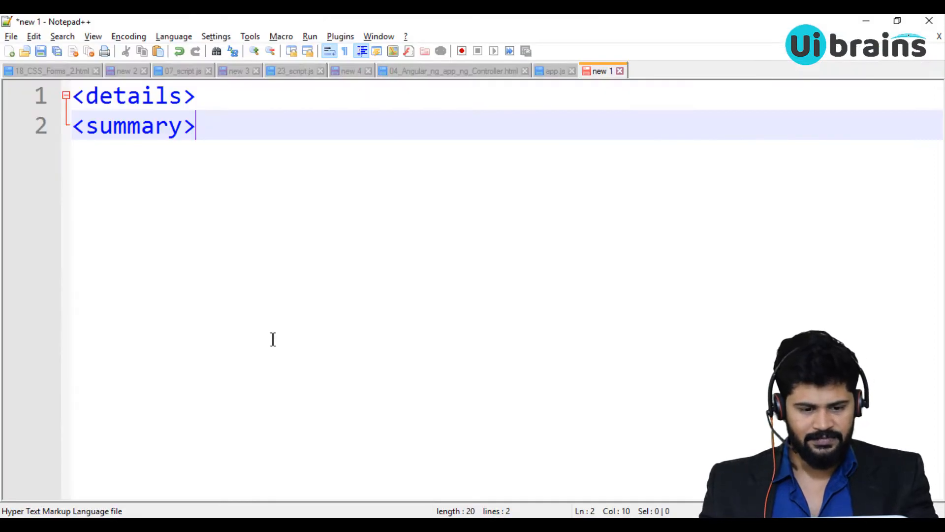
{"action": "key", "text": "ctrl+a"}
{"action": "key", "text": "Delete"}
{"action": "type", "text": "<a"}
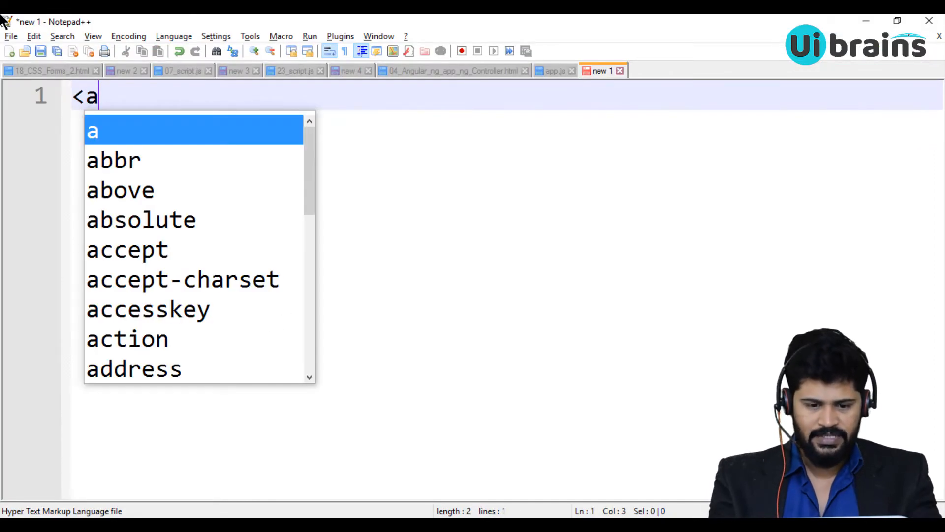
{"action": "type", "text": "ud"}
{"action": "key", "text": "Return"}
{"action": "type", "text": ">"}
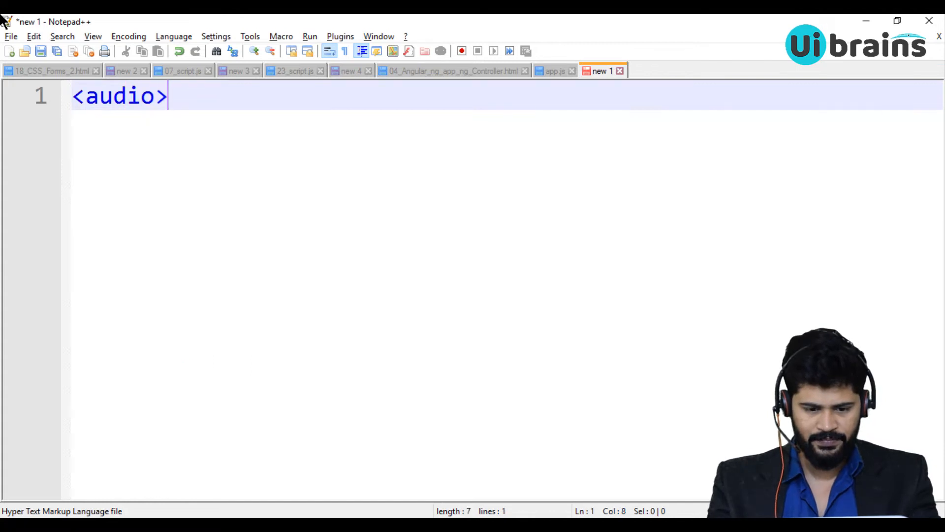
{"action": "key", "text": "Return"}
{"action": "type", "text": "<vid"}
{"action": "key", "text": "Return"}
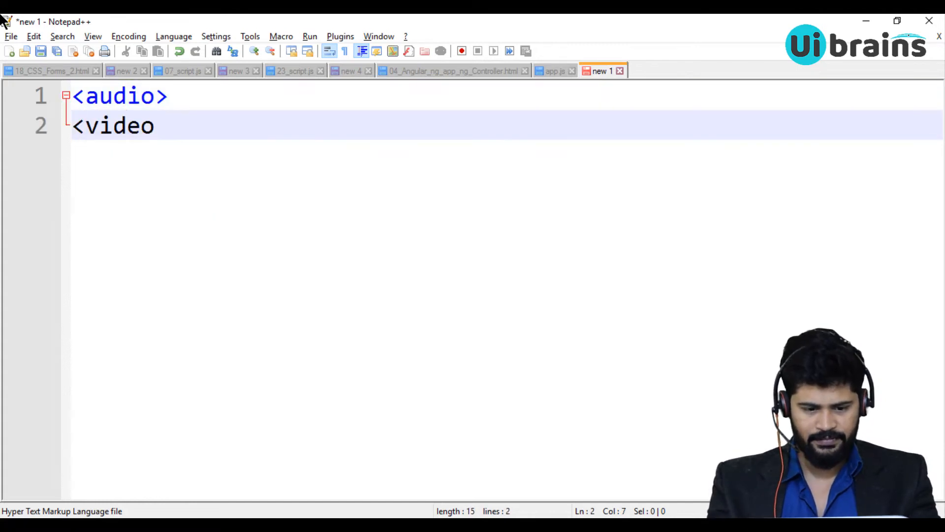
{"action": "type", "text": ">"}
{"action": "key", "text": "Up"}
{"action": "key", "text": "End"}
{"action": "type", "text": "->"}
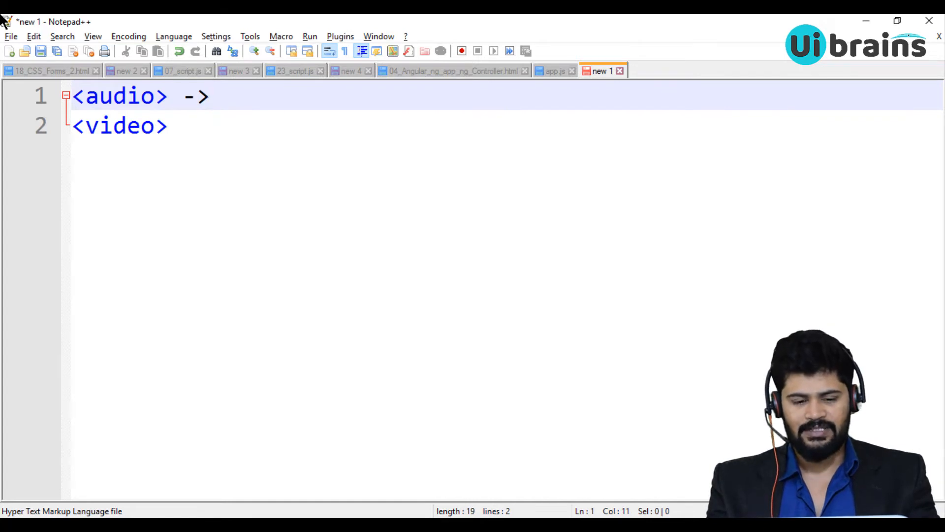
{"action": "type", "text": " .mp"}
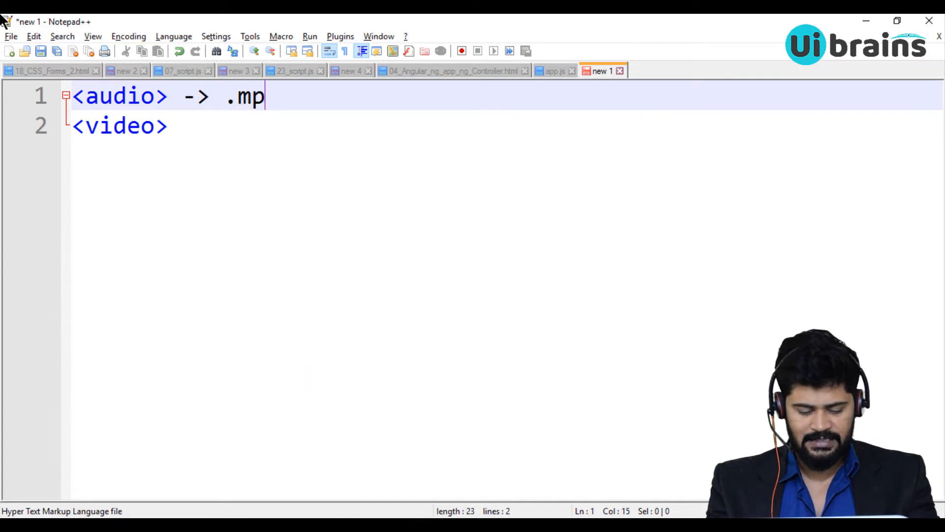
{"action": "type", "text": "3"}
{"action": "key", "text": "Down"}
{"action": "key", "text": "End"}
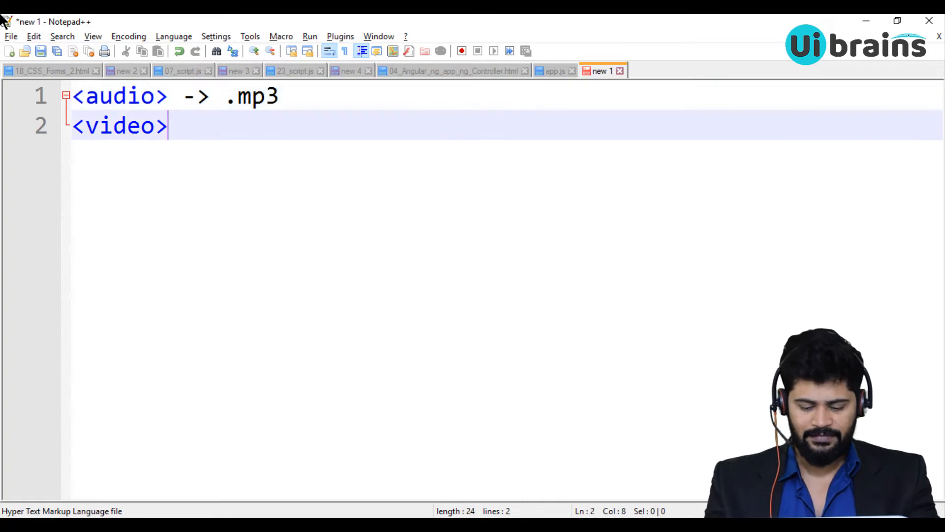
{"action": "type", "text": " -> .mp"}
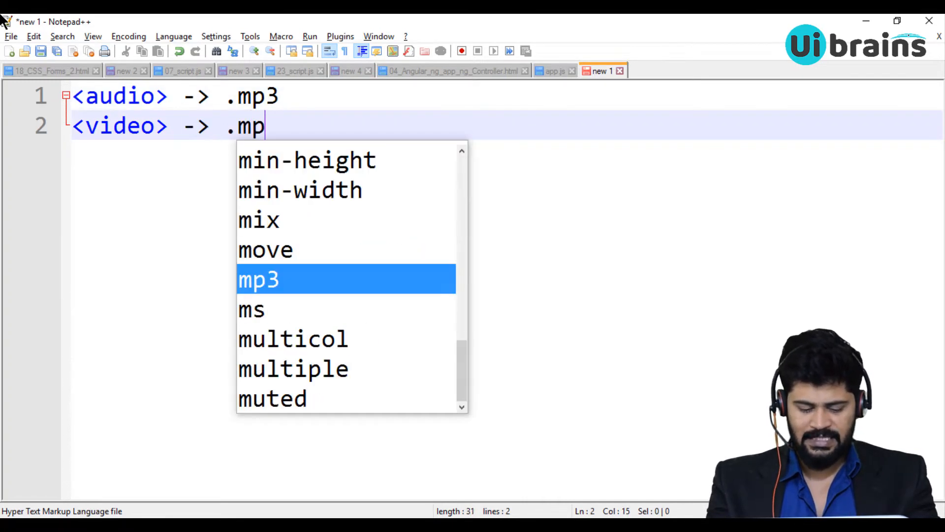
{"action": "type", "text": "4"}
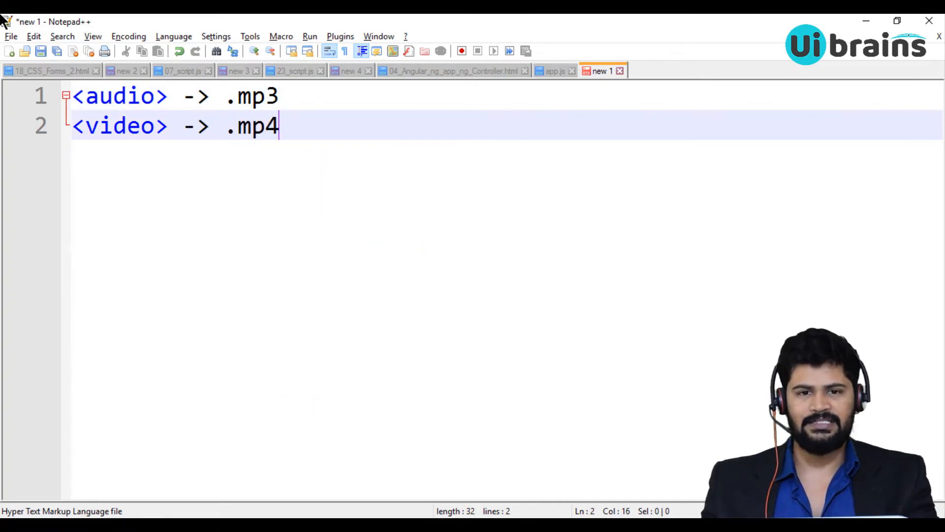
- Highlight the mp3 and mp4 extensions and both note lines to emphasise the pairing
{"action": "left_click", "coordinate": [252, 96]}
{"action": "double_click", "coordinate": [255, 96]}
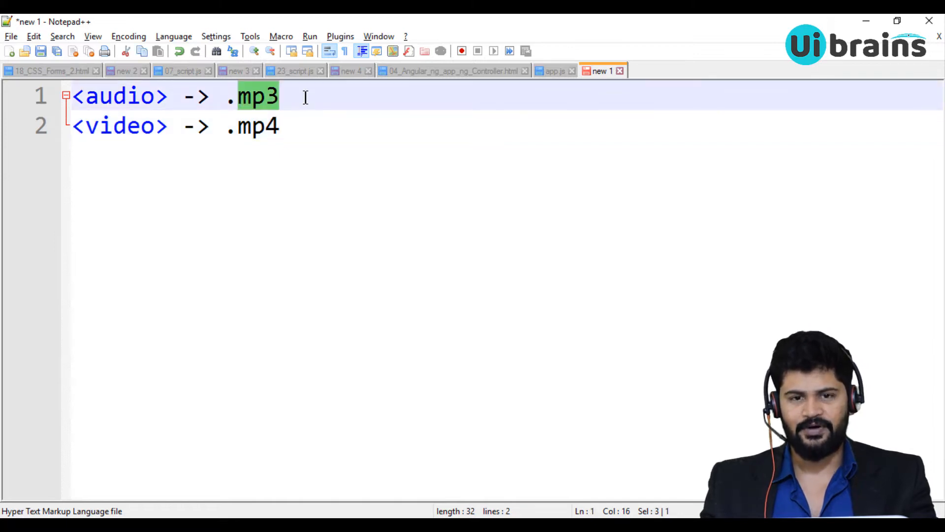
{"action": "double_click", "coordinate": [257, 127]}
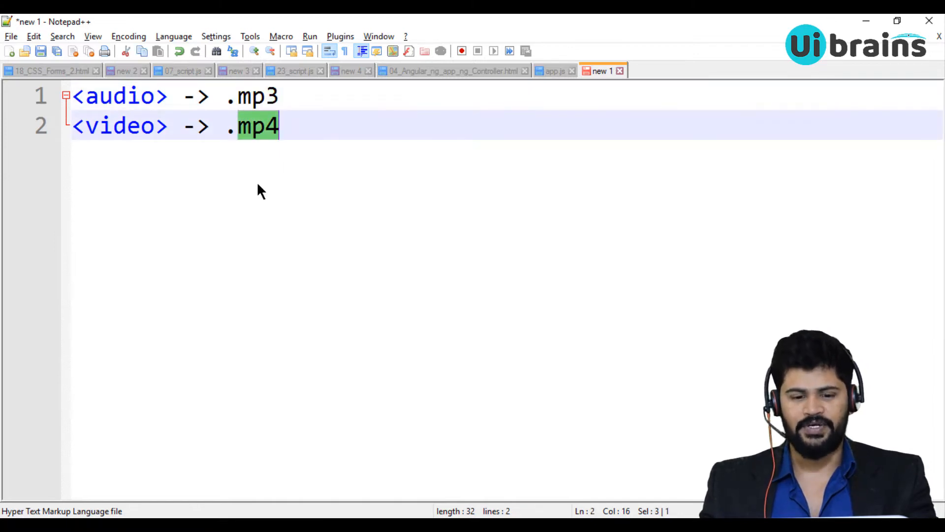
{"action": "left_click", "coordinate": [312, 133]}
{"action": "left_click_drag", "start_coordinate": [312, 134], "coordinate": [10, 104]}
{"action": "left_click", "coordinate": [318, 190]}
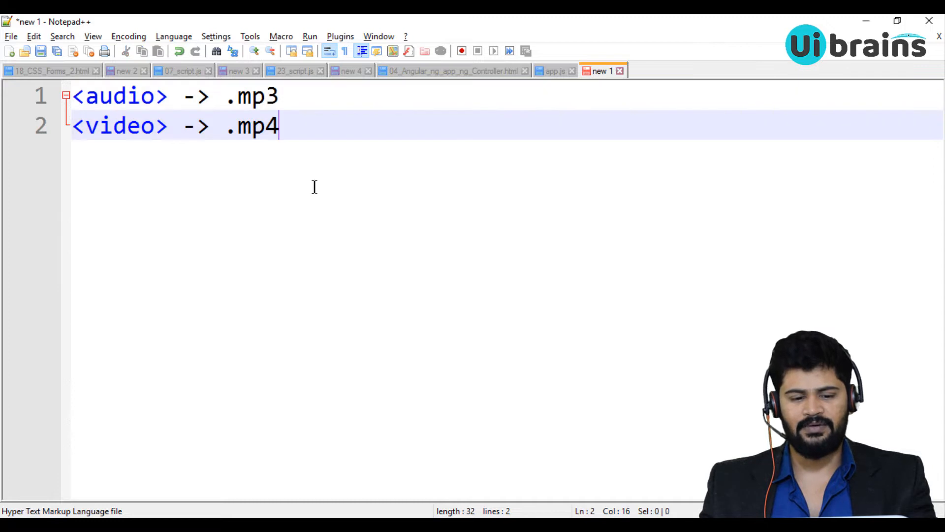
{"action": "left_click_drag", "start_coordinate": [279, 126], "coordinate": [10, 92]}
{"action": "left_click", "coordinate": [452, 230]}
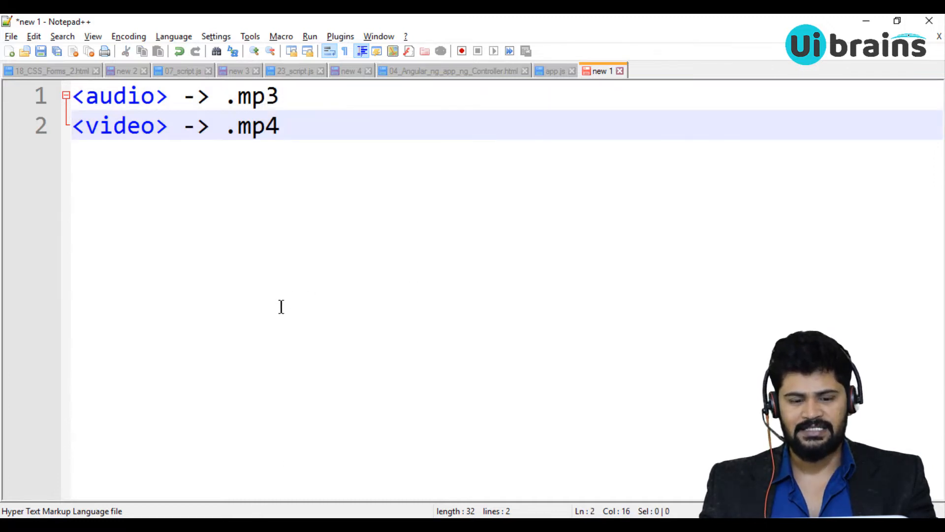
- Close the details-summary file and start a new HTML file in the HTML project root
{"action": "key", "text": "alt+Tab"}
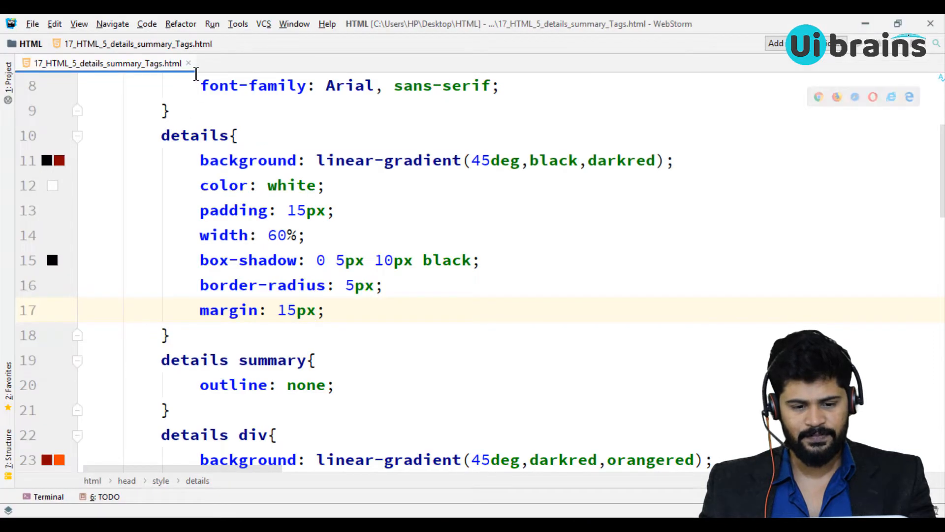
{"action": "left_click", "coordinate": [188, 64]}
{"action": "left_click", "coordinate": [8, 74]}
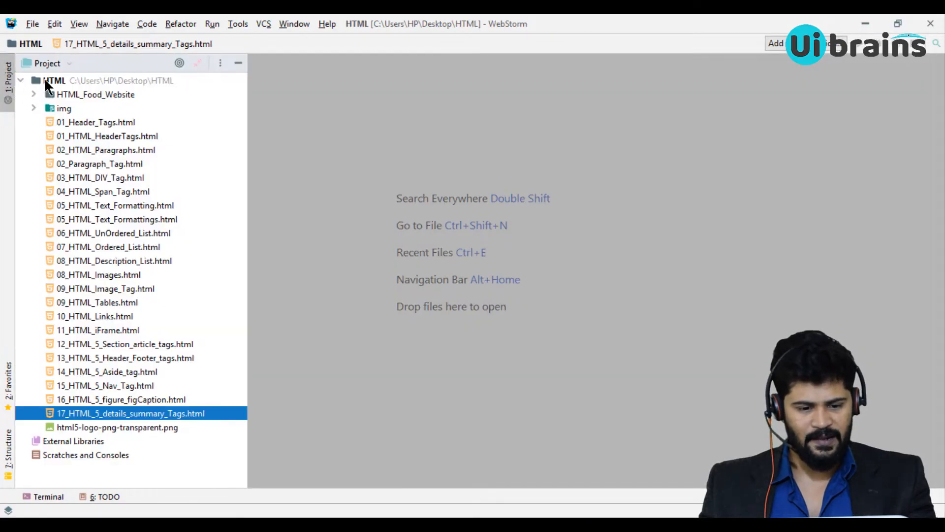
{"action": "left_click", "coordinate": [54, 80]}
{"action": "right_click", "coordinate": [53, 81]}
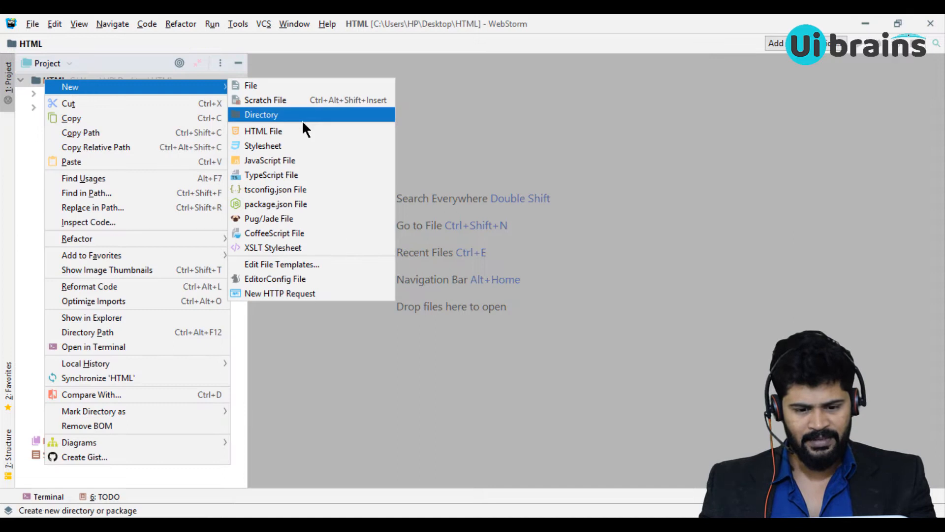
{"action": "left_click", "coordinate": [301, 131]}
{"action": "type", "text": "18_"}
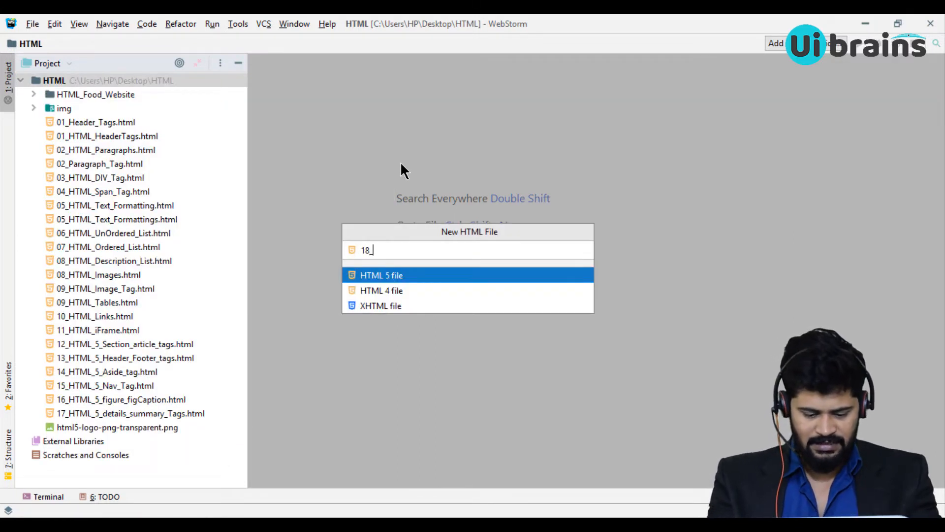
{"action": "type", "text": "HTML_"}
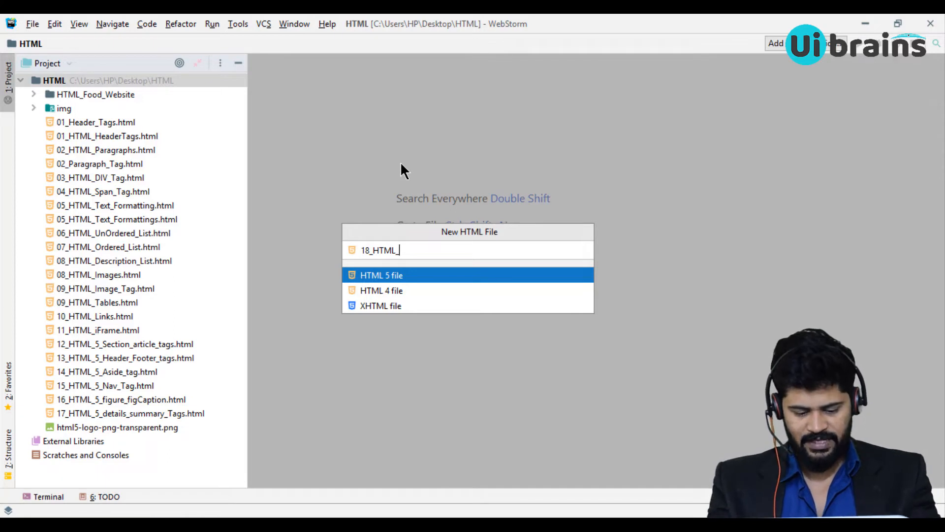
{"action": "type", "text": "5_Audio"}
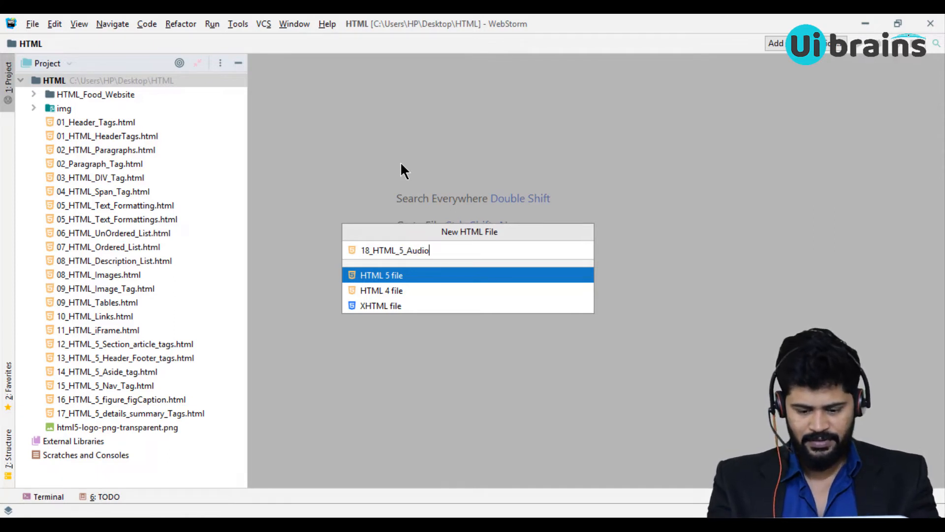
{"action": "type", "text": "_vidoe"}
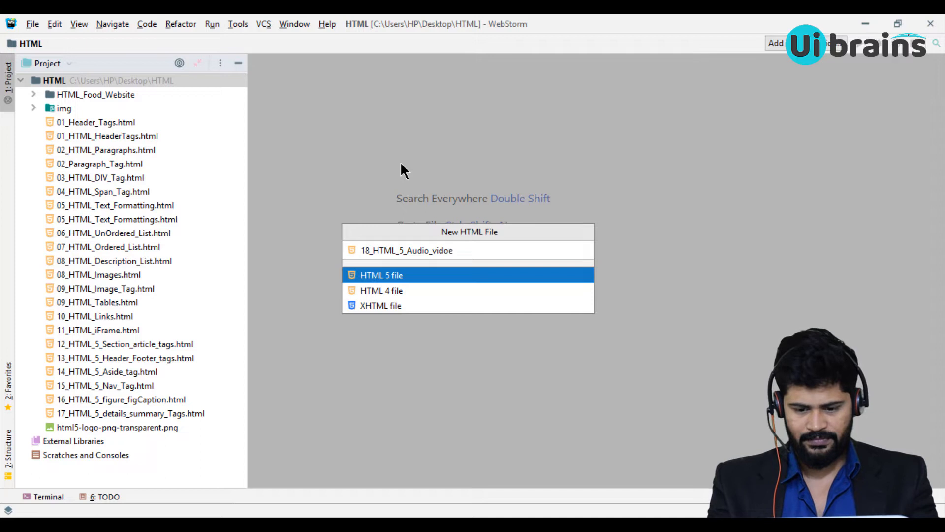
- Name it 18_HTML_5_Audio_video_tags, title it 'HTML 5 Audio & Video Tags' and add blank body lines
{"action": "key", "text": "BackSpace"}
{"action": "type", "text": "de"}
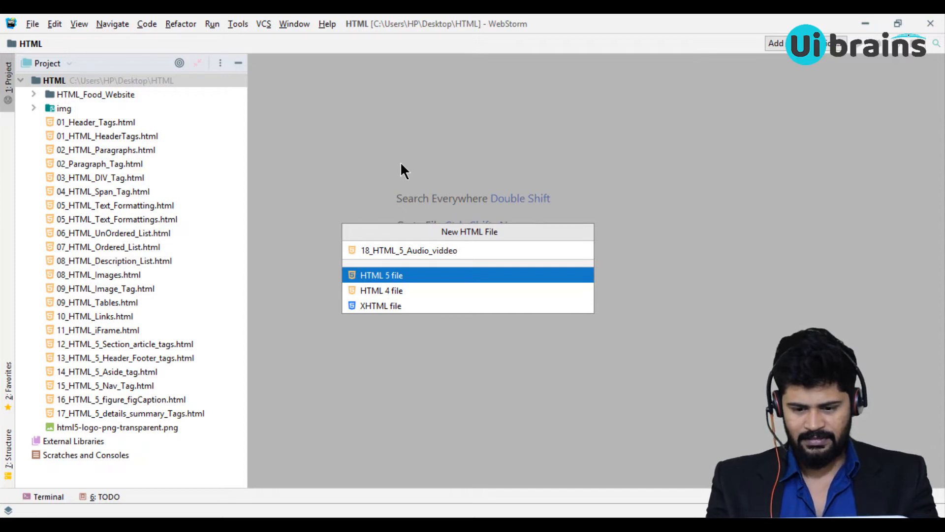
{"action": "key", "text": "BackSpace"}
{"action": "key", "text": "BackSpace"}
{"action": "type", "text": "eo_tags"}
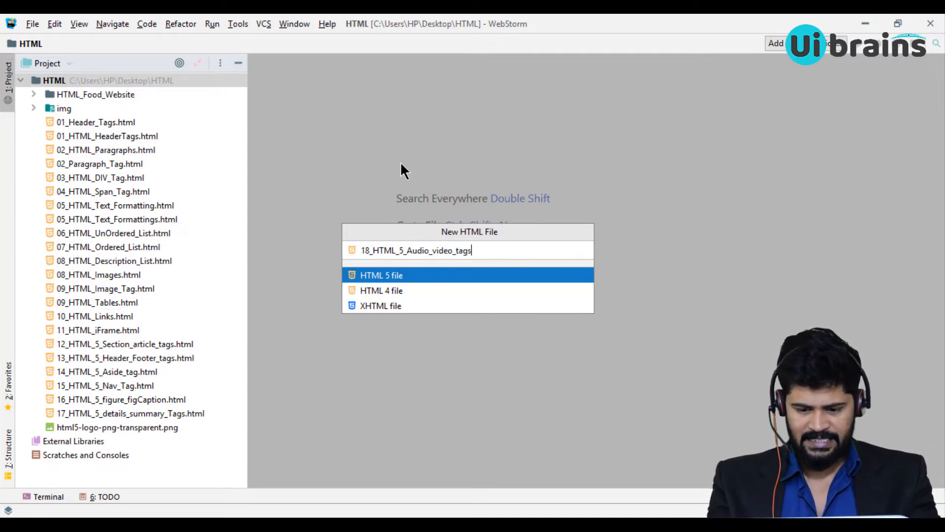
{"action": "key", "text": "Return"}
{"action": "type", "text": "HTM"}
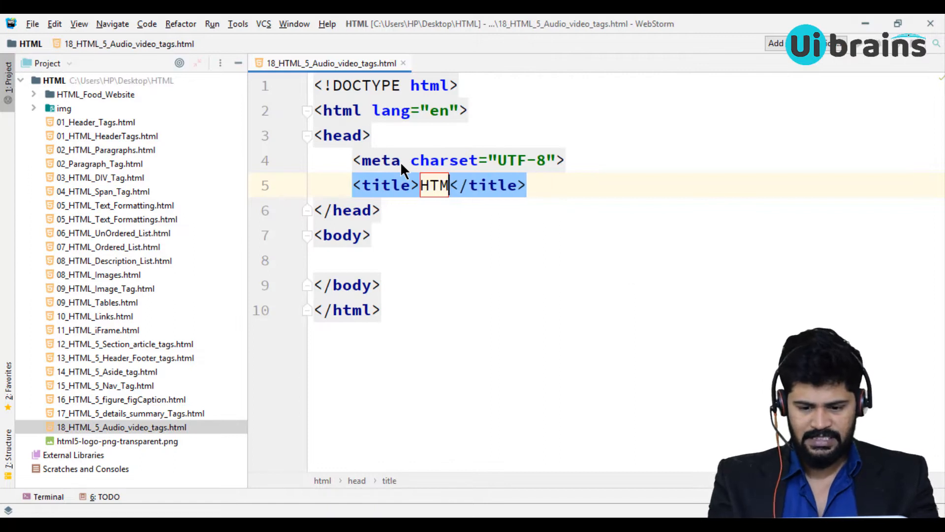
{"action": "type", "text": "L 5 Audio "}
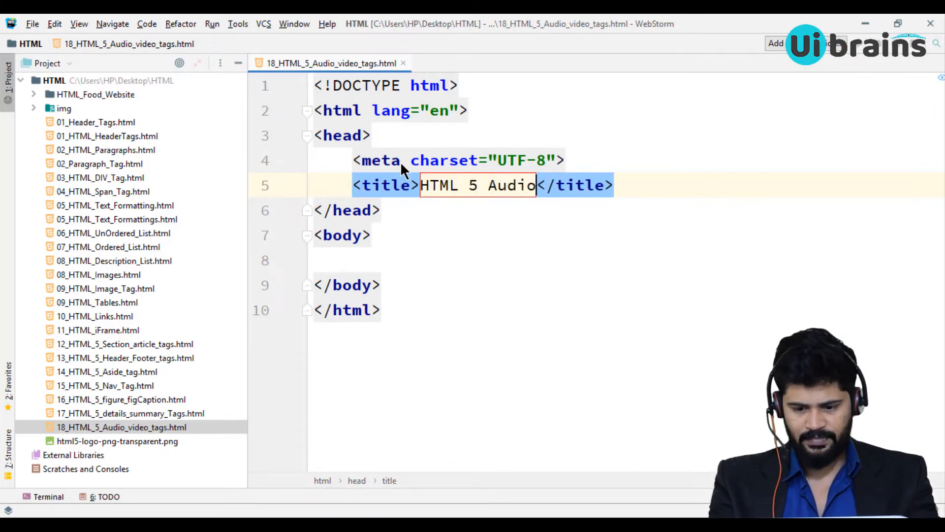
{"action": "type", "text": "& Vid"}
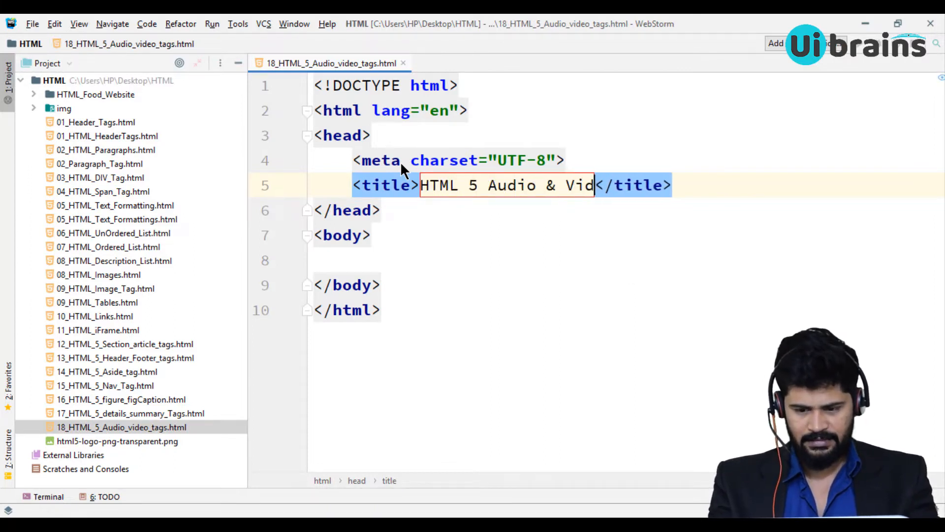
{"action": "type", "text": "eo Tags"}
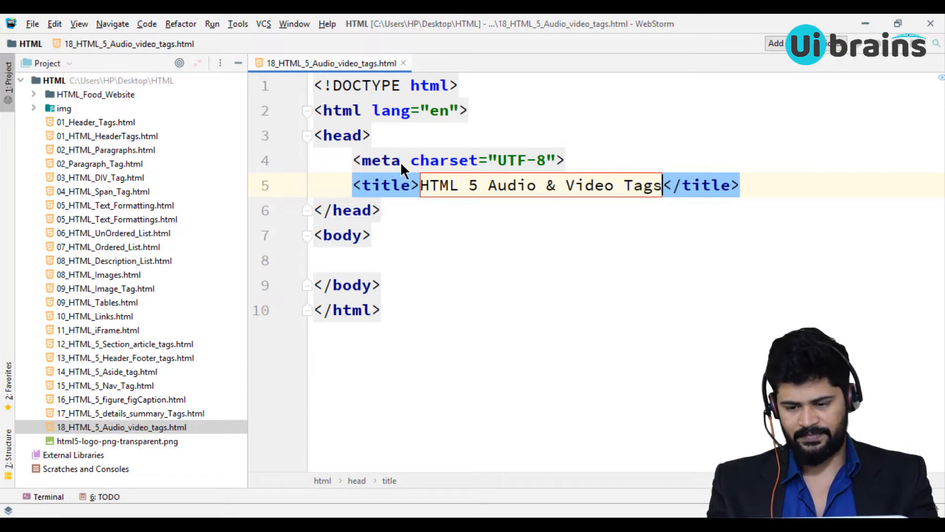
{"action": "left_click", "coordinate": [404, 240]}
{"action": "key", "text": "Return"}
{"action": "key", "text": "Return"}
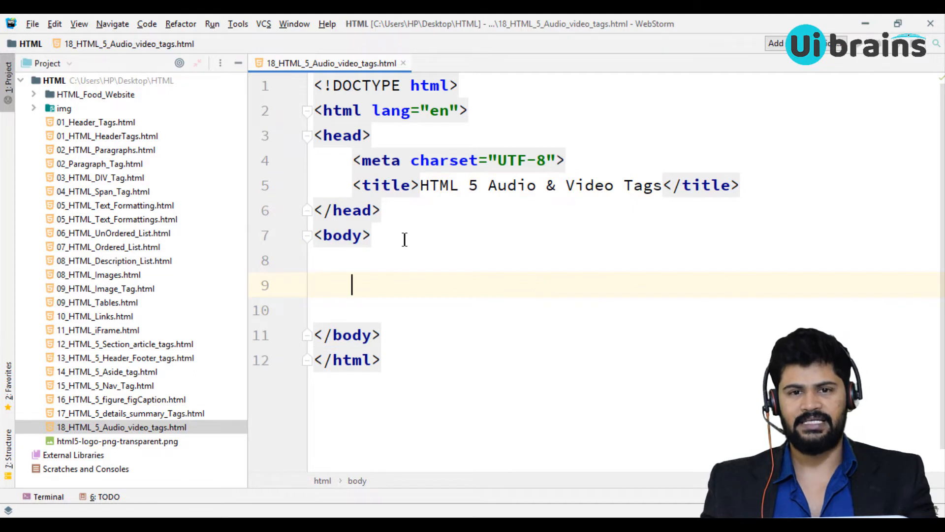
- Reload the 127.0.0.1:9000 listing and open 18_HTML_5_Audio_video_tags.html in a new tab
{"action": "key", "text": "alt+Tab"}
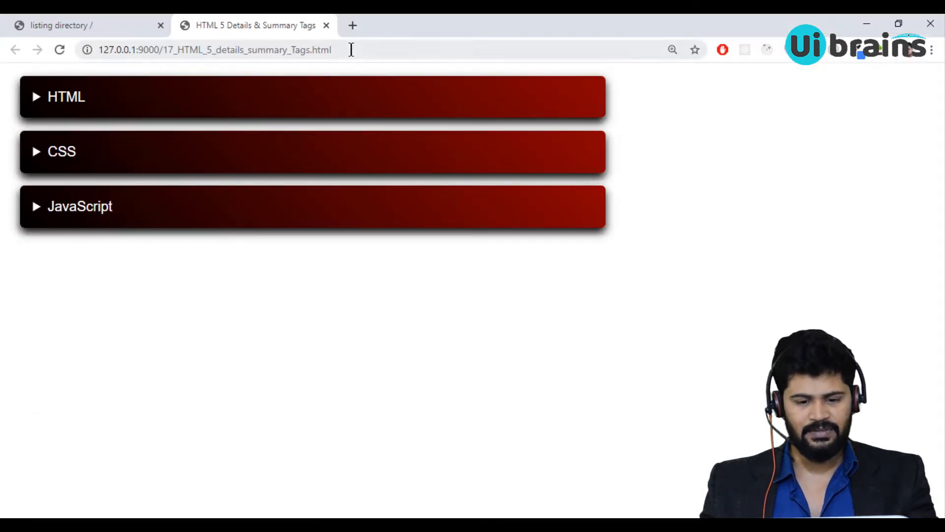
{"action": "left_click", "coordinate": [36, 97]}
{"action": "left_click", "coordinate": [327, 25]}
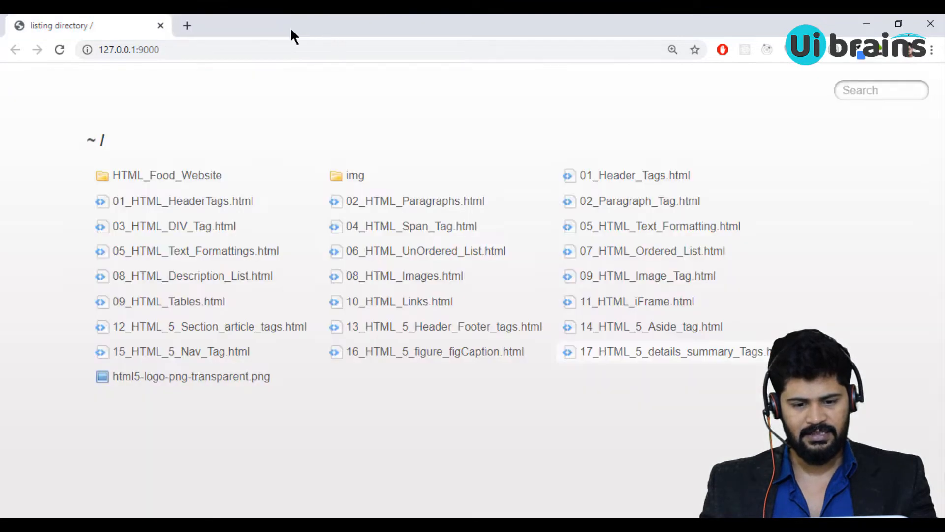
{"action": "left_click", "coordinate": [61, 49]}
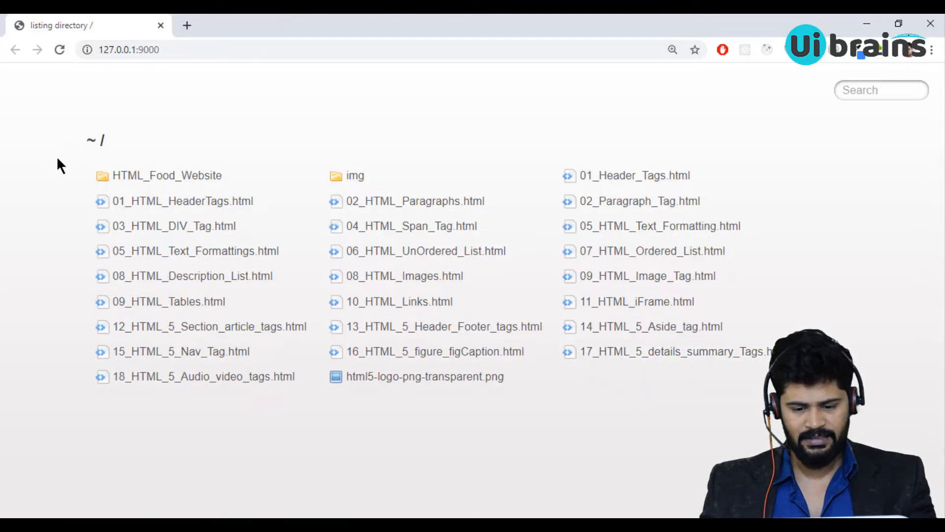
{"action": "scroll", "coordinate": [58, 155], "scroll_direction": "down", "scroll_amount": 1, "text": "ctrl"}
{"action": "left_click", "coordinate": [128, 338], "text": "ctrl"}
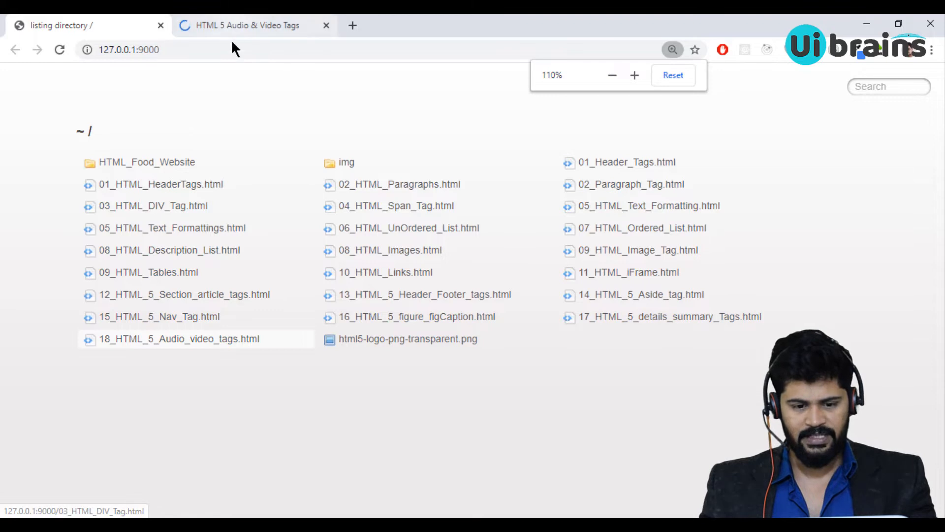
{"action": "left_click", "coordinate": [237, 25]}
- Add an h2 heading reading 'Audio File', save and preview it in Chrome
{"action": "key", "text": "alt+Tab"}
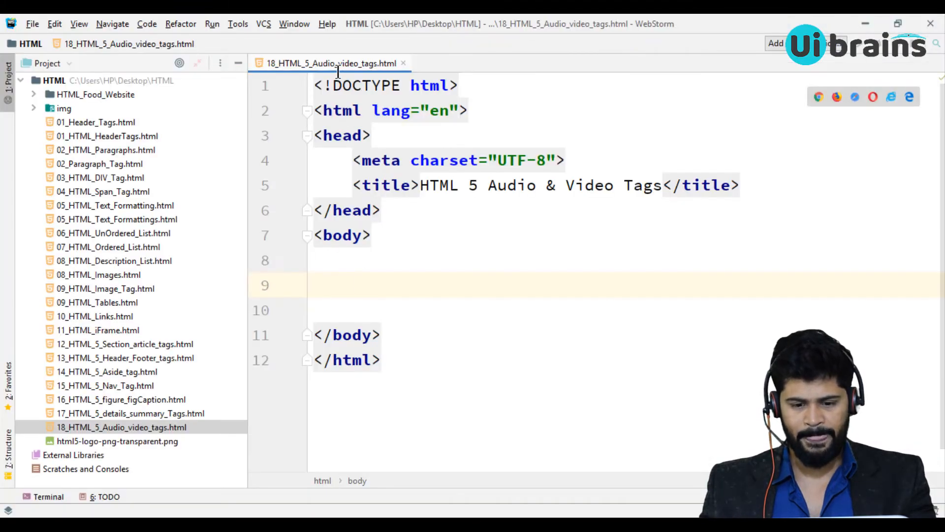
{"action": "left_click", "coordinate": [9, 81]}
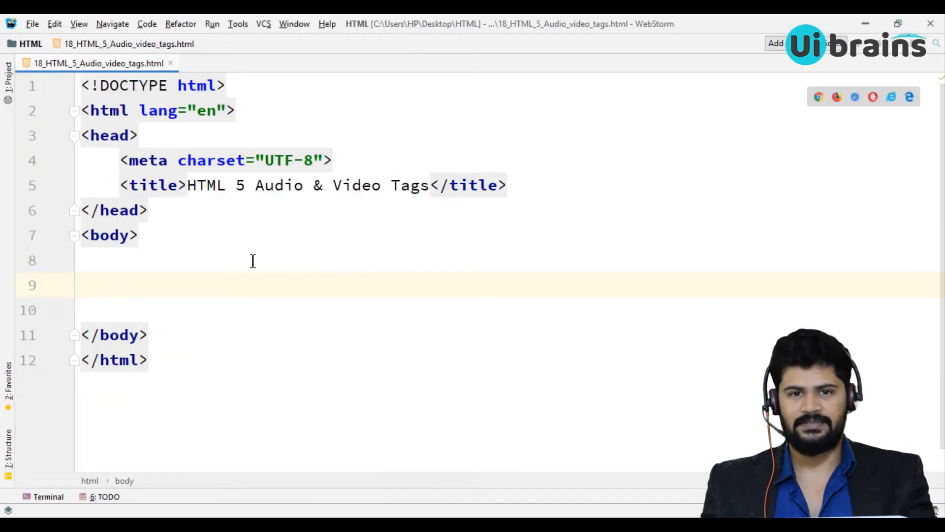
{"action": "type", "text": "h2"}
{"action": "key", "text": "Tab"}
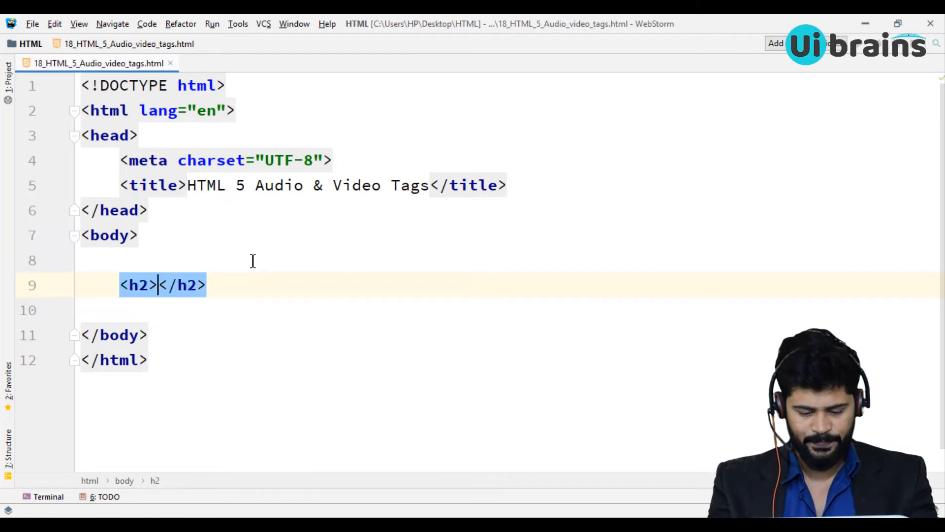
{"action": "type", "text": "Audio fi"}
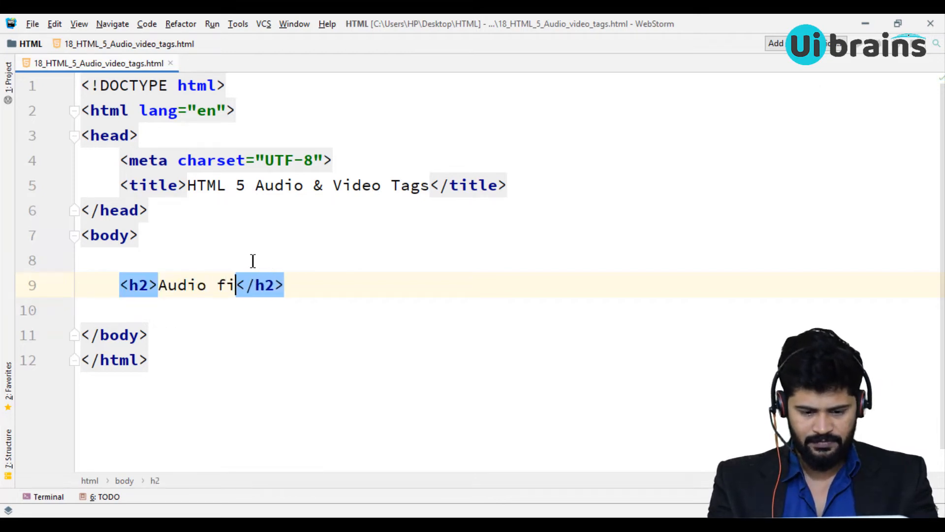
{"action": "type", "text": "le"}
{"action": "key", "text": "BackSpace"}
{"action": "key", "text": "BackSpace"}
{"action": "key", "text": "BackSpace"}
{"action": "type", "text": "file"}
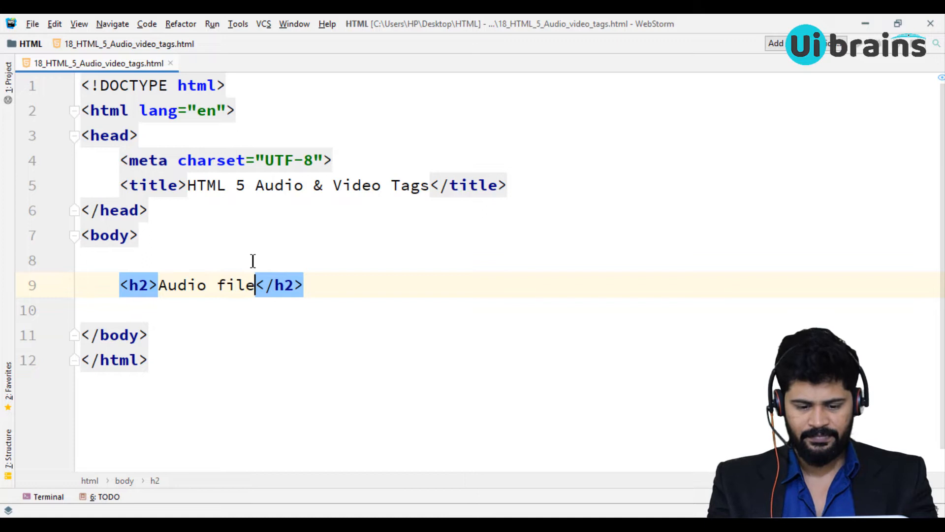
{"action": "key", "text": "BackSpace"}
{"action": "key", "text": "BackSpace"}
{"action": "key", "text": "BackSpace"}
{"action": "type", "text": "File"}
{"action": "key", "text": "ctrl+s"}
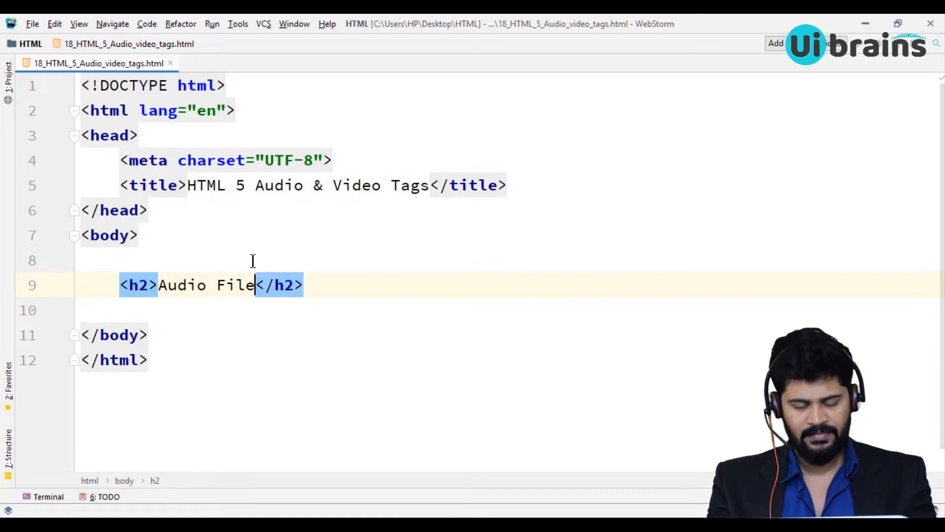
{"action": "key", "text": "alt+Tab"}
{"action": "key", "text": "alt+Tab"}
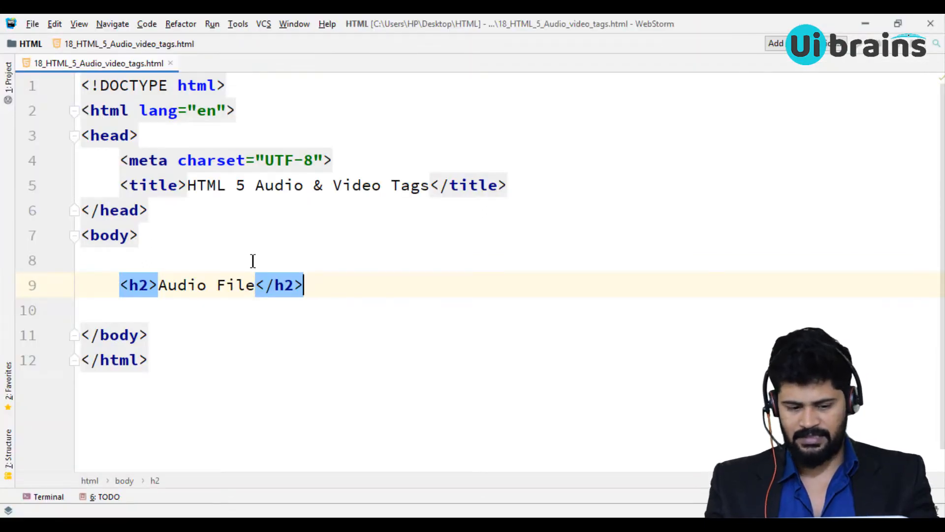
- Below the heading add a div containing an empty audio element and preview it
{"action": "key", "text": "End"}
{"action": "key", "text": "Return"}
{"action": "type", "text": "<div"}
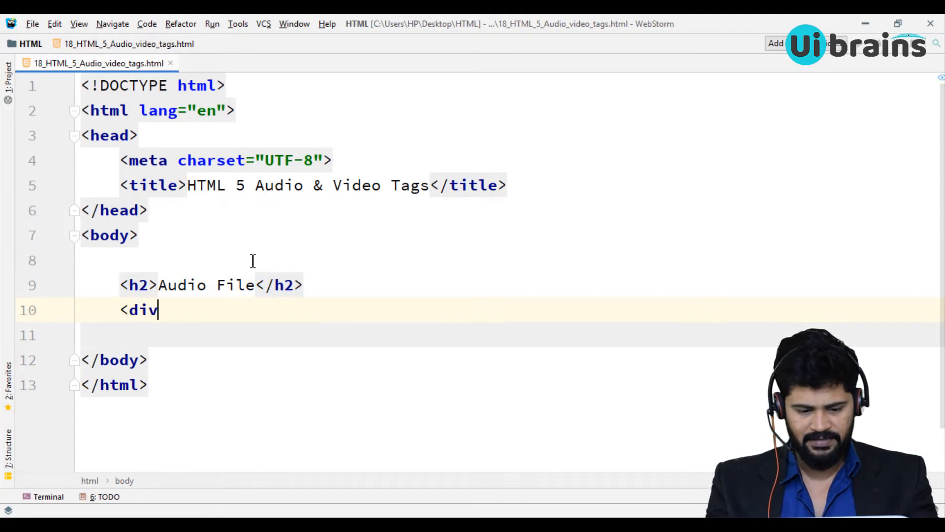
{"action": "type", "text": ">"}
{"action": "key", "text": "Return"}
{"action": "scroll", "coordinate": [252, 260], "scroll_direction": "down", "scroll_amount": 4}
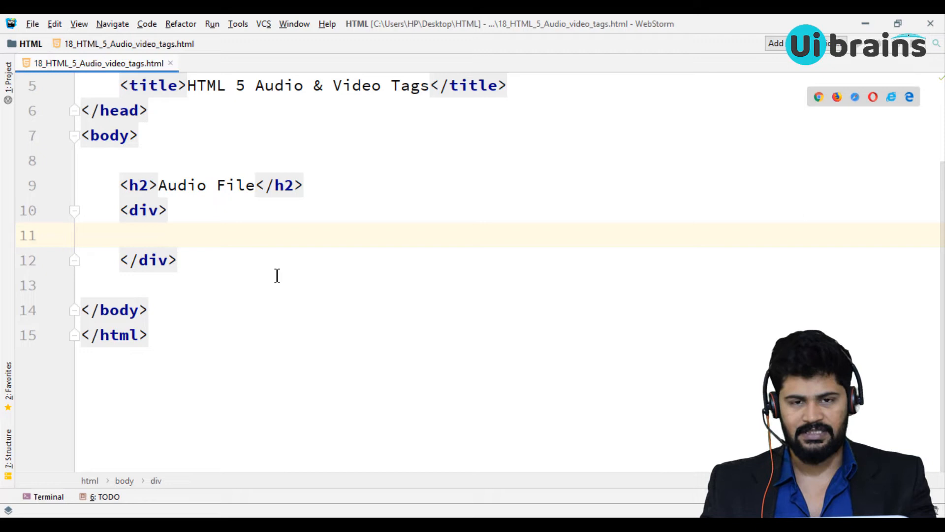
{"action": "key", "text": "alt+Tab"}
{"action": "key", "text": "alt+Tab"}
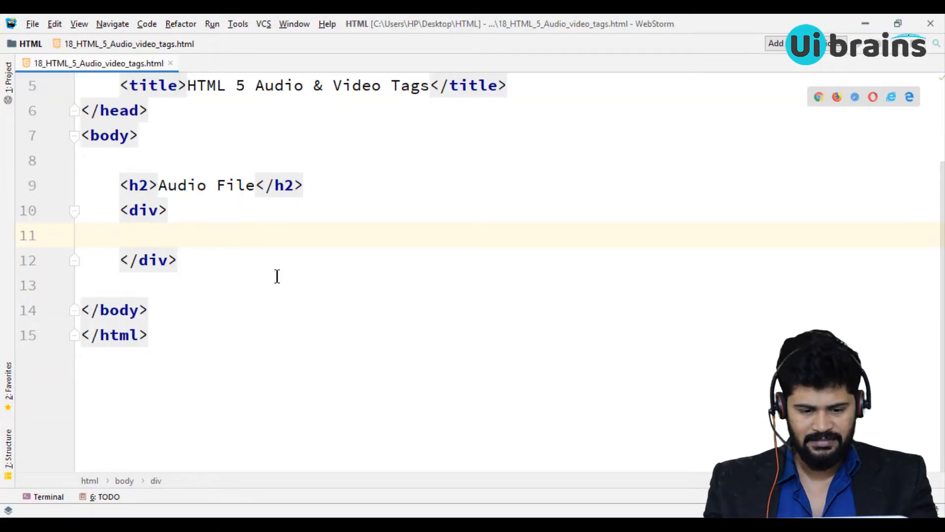
{"action": "type", "text": "<ar"}
{"action": "key", "text": "BackSpace"}
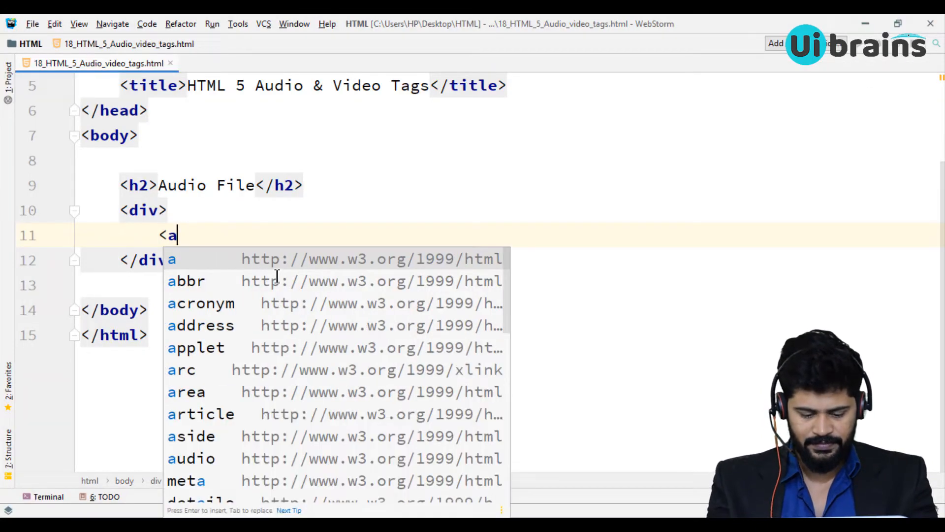
{"action": "type", "text": "udio>"}
{"action": "key", "text": "Return"}
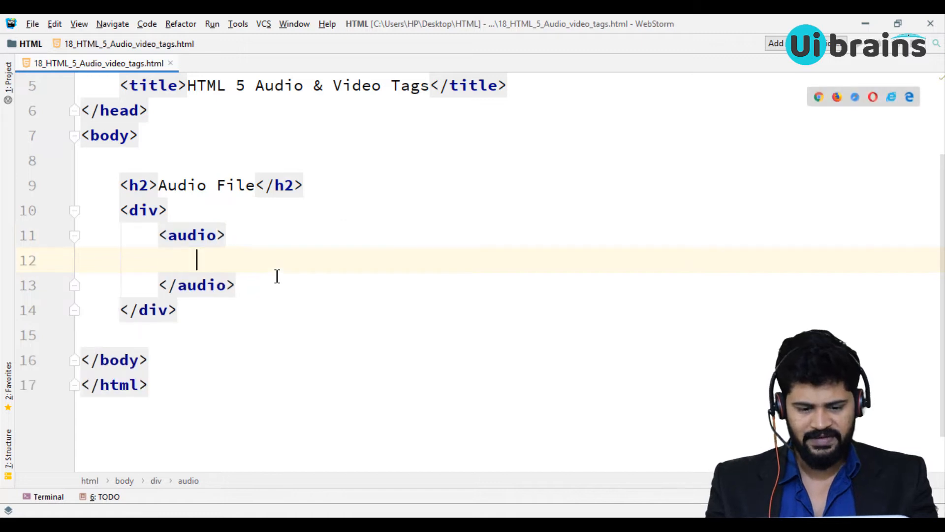
{"action": "key", "text": "alt+Tab"}
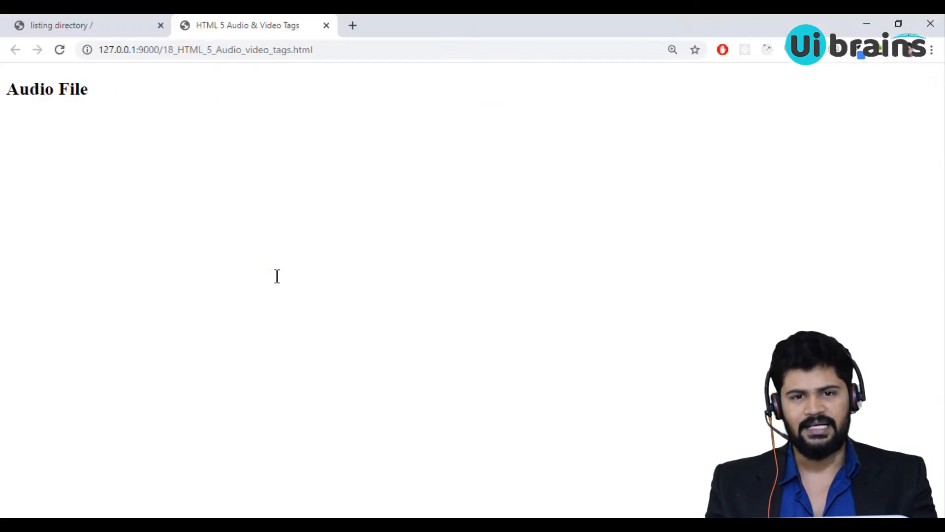
{"action": "key", "text": "alt+Tab"}
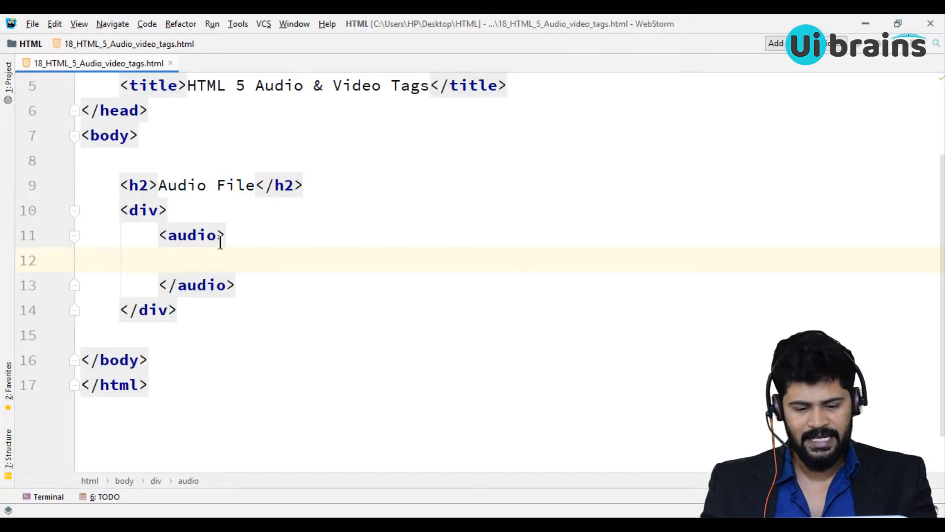
- Give the audio element the controls attribute and preview the player
{"action": "left_click", "coordinate": [220, 237]}
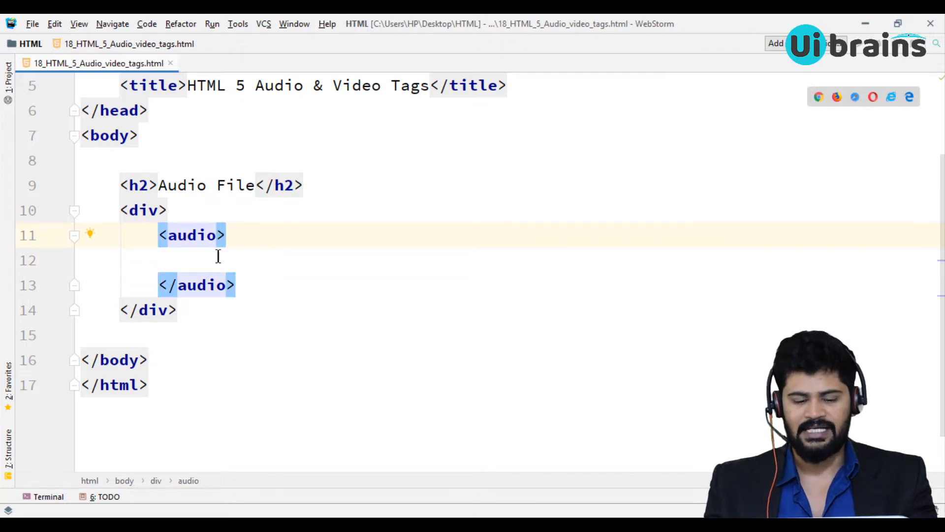
{"action": "type", "text": "co"}
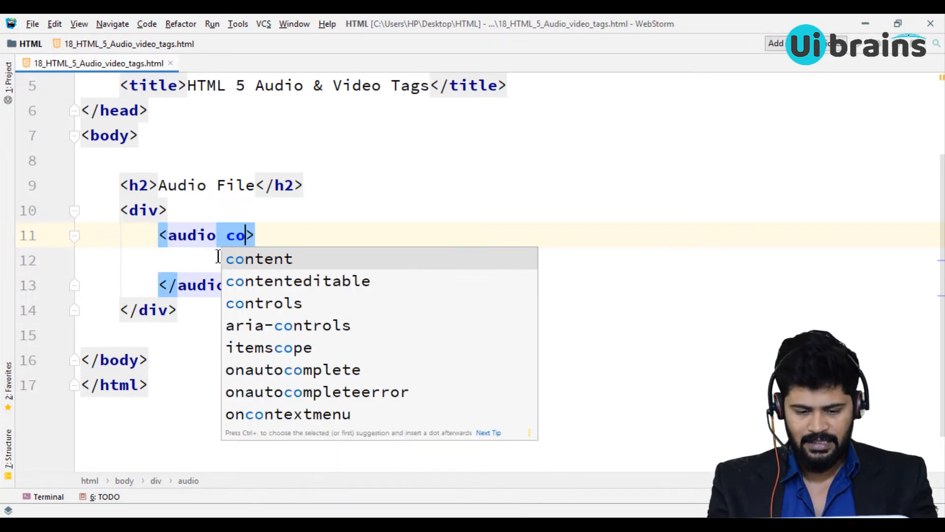
{"action": "type", "text": "n"}
{"action": "key", "text": "Down"}
{"action": "key", "text": "Down"}
{"action": "key", "text": "Return"}
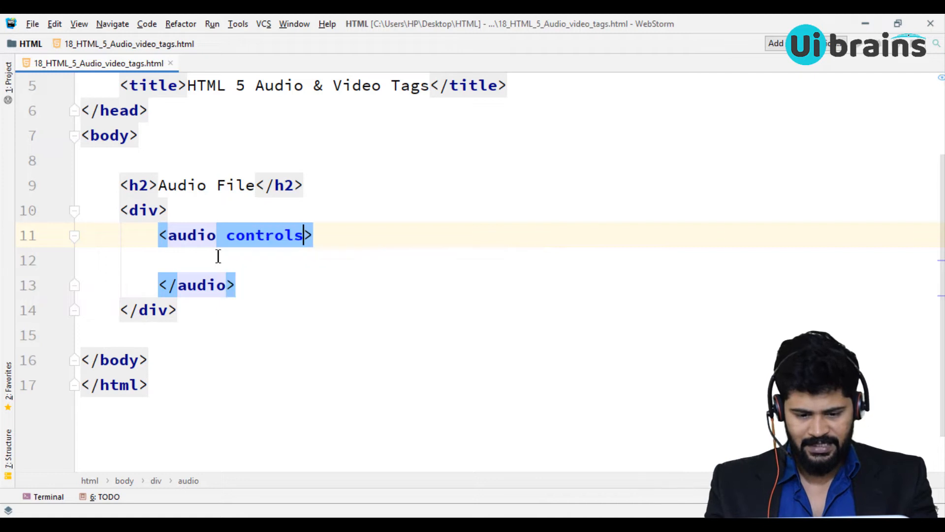
{"action": "key", "text": "alt+Tab"}
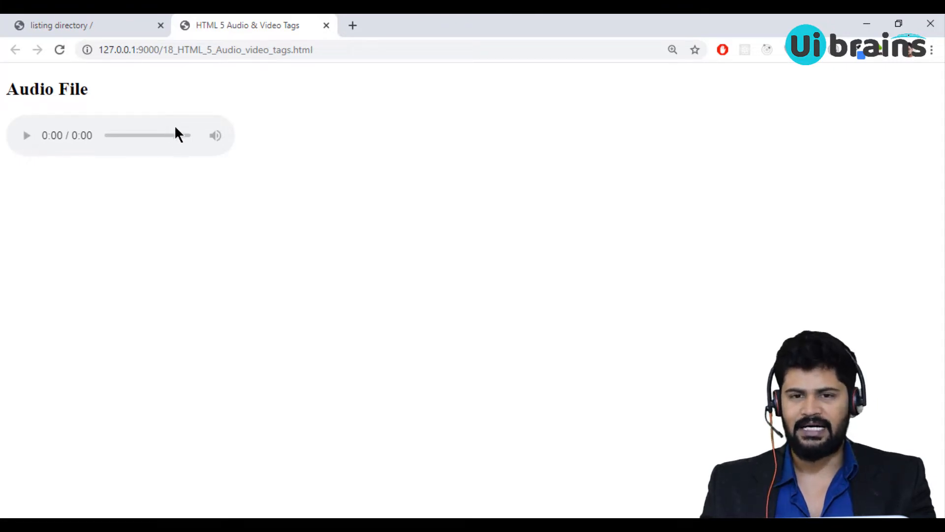
- Reopen the Project panel and look over the div and audio controls markup
{"action": "key", "text": "alt+Tab"}
{"action": "left_click", "coordinate": [81, 259]}
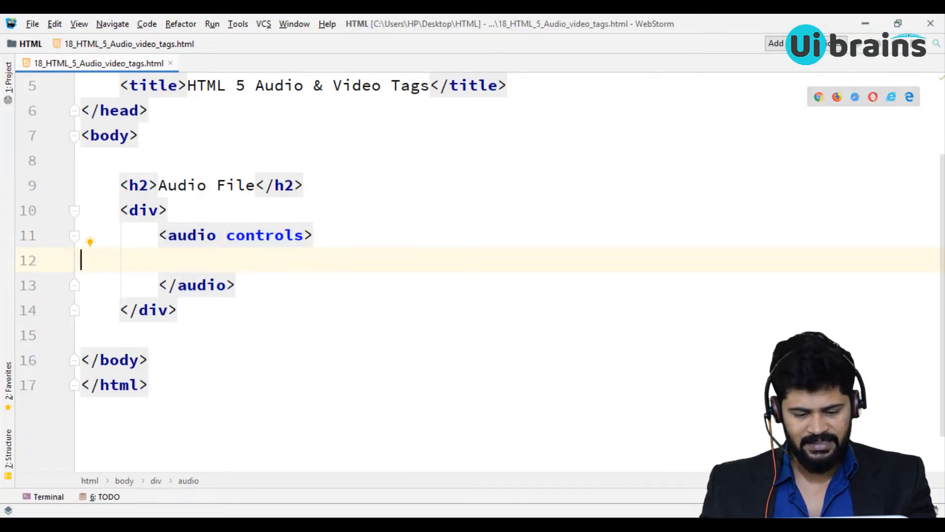
{"action": "key", "text": "alt+Tab"}
{"action": "key", "text": "alt+Tab"}
{"action": "left_click", "coordinate": [3, 97]}
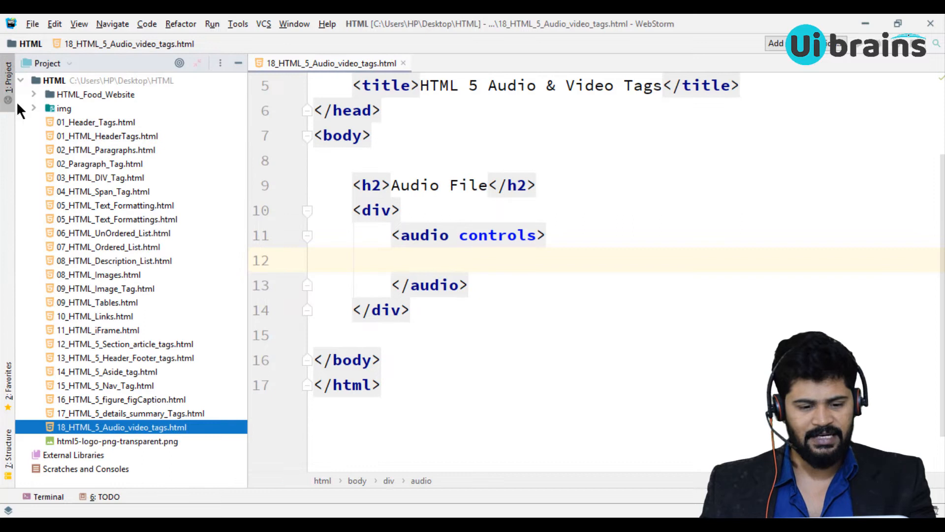
{"action": "left_click", "coordinate": [105, 175]}
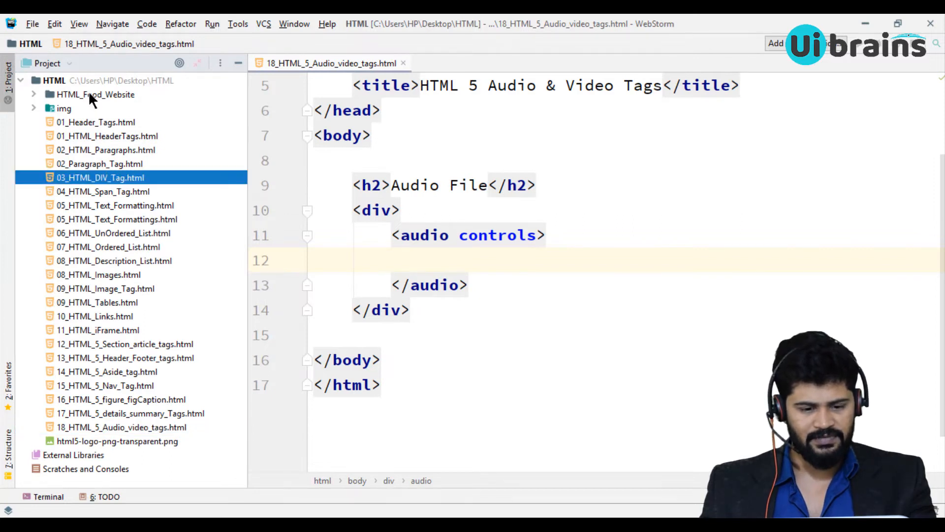
{"action": "left_click", "coordinate": [87, 93]}
{"action": "left_click", "coordinate": [354, 211]}
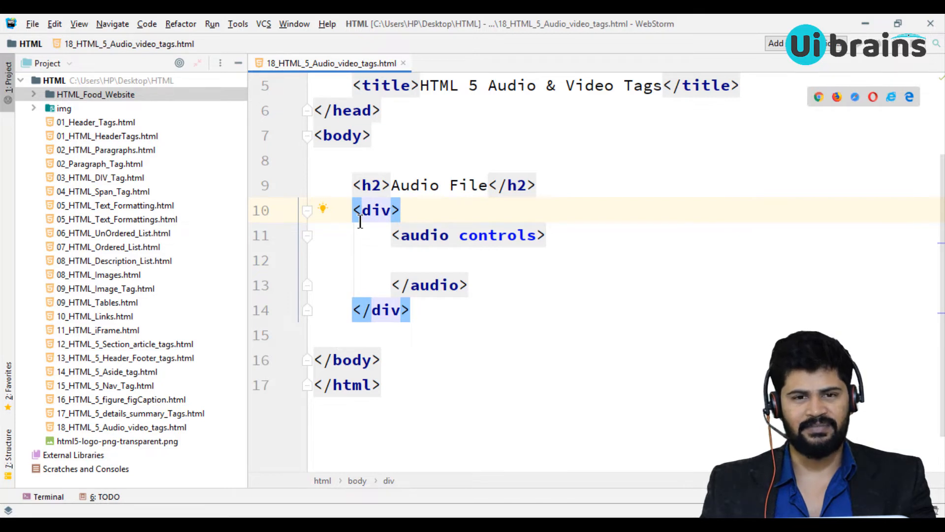
{"action": "left_click", "coordinate": [95, 122]}
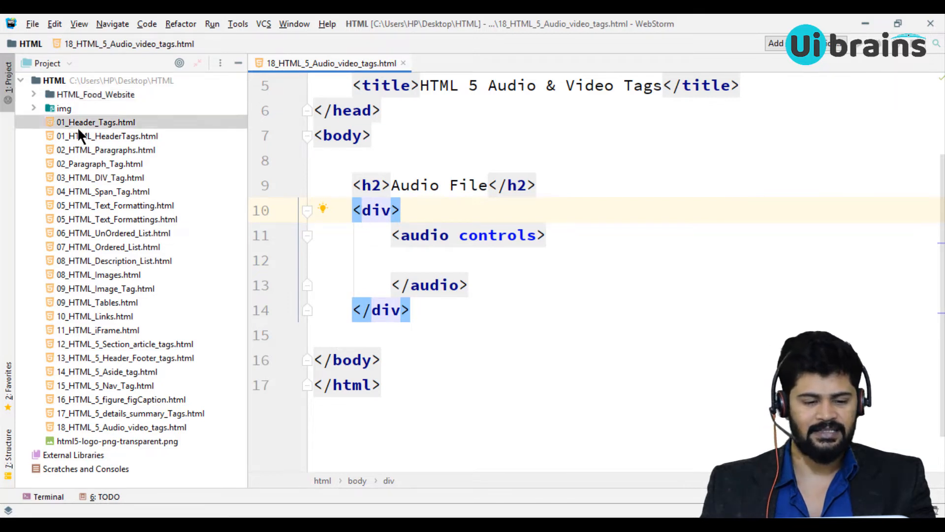
{"action": "left_click_drag", "start_coordinate": [398, 235], "coordinate": [465, 268]}
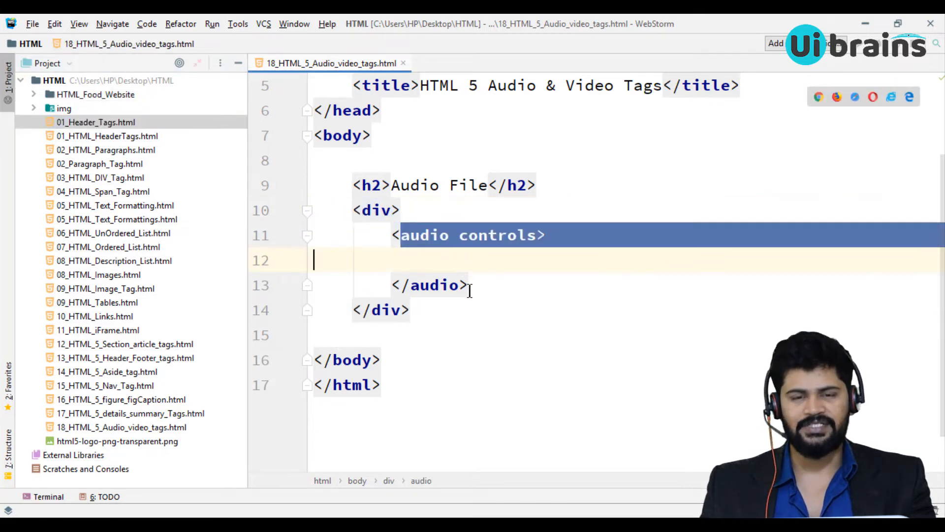
{"action": "left_click", "coordinate": [467, 287]}
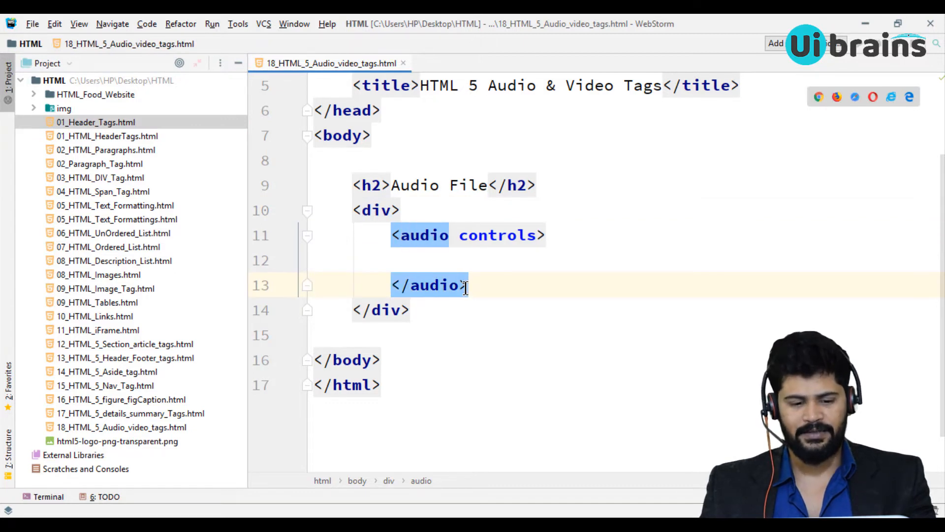
- Search D:\Workspace for .mp3 files and select the songs recording to copy
{"action": "left_click", "coordinate": [147, 526]}
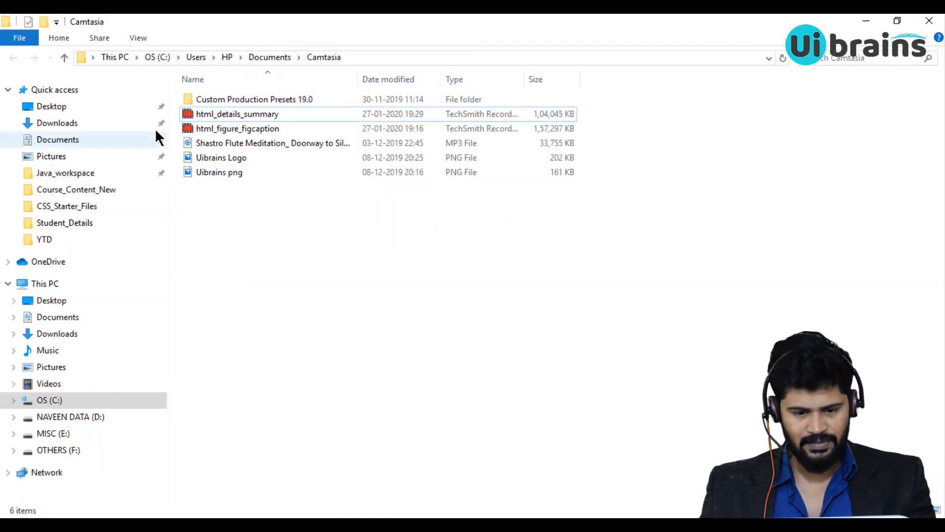
{"action": "left_click", "coordinate": [70, 416]}
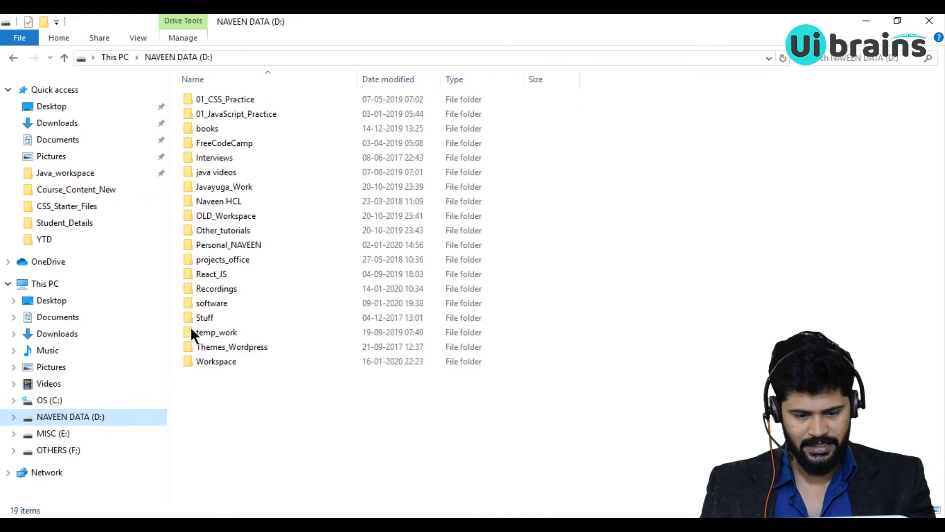
{"action": "double_click", "coordinate": [217, 362]}
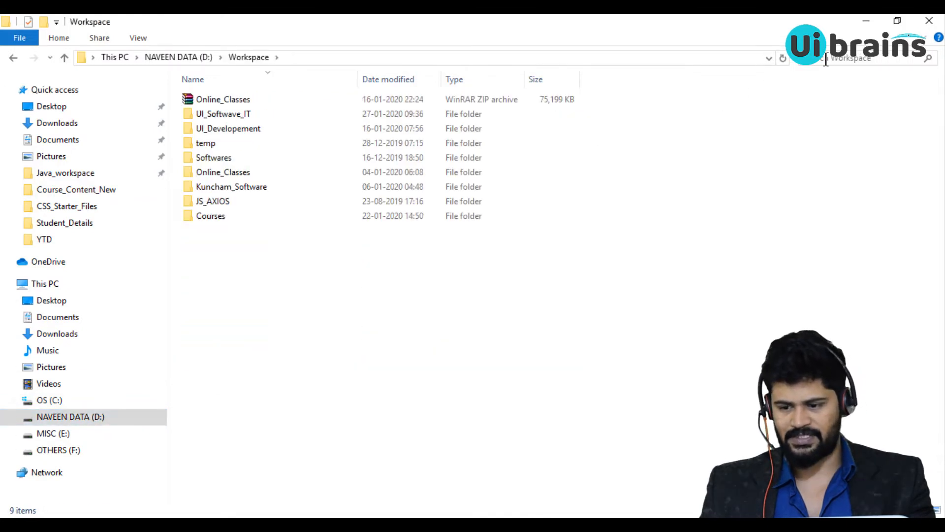
{"action": "left_click", "coordinate": [825, 60]}
{"action": "left_click", "coordinate": [798, 95]}
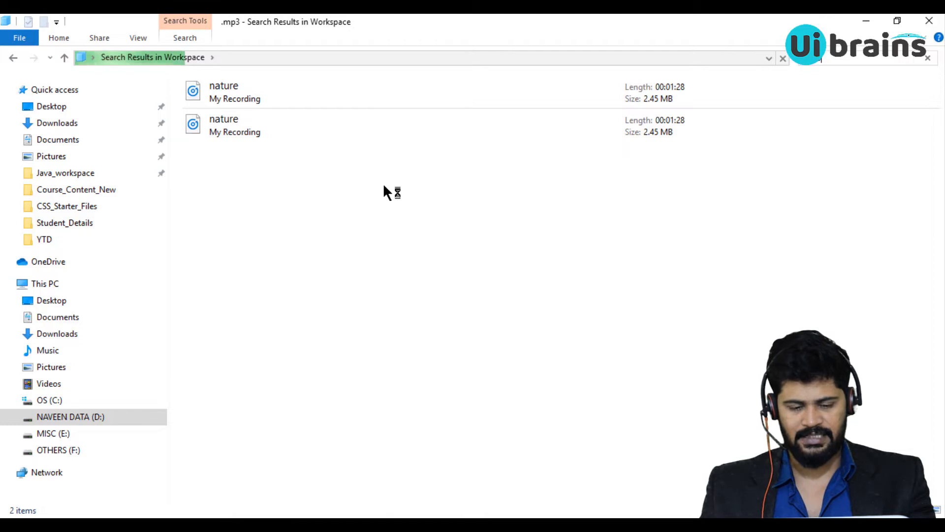
{"action": "left_click", "coordinate": [255, 132]}
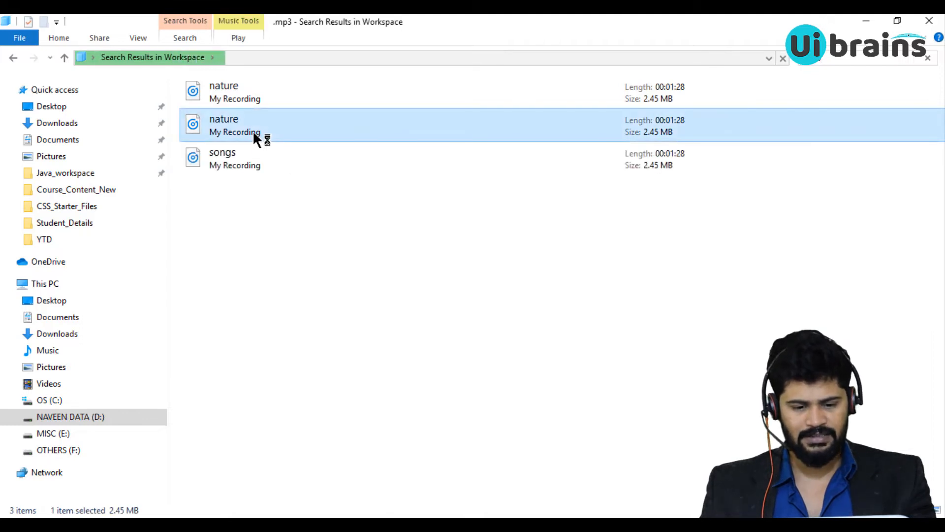
{"action": "left_click", "coordinate": [255, 161]}
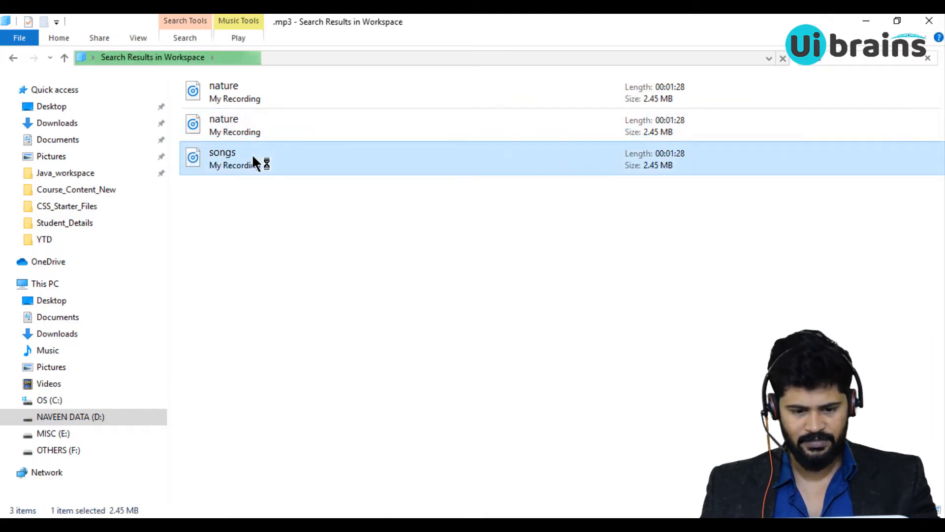
- Create a new directory named media under the HTML project root
{"action": "key", "text": "alt+Tab"}
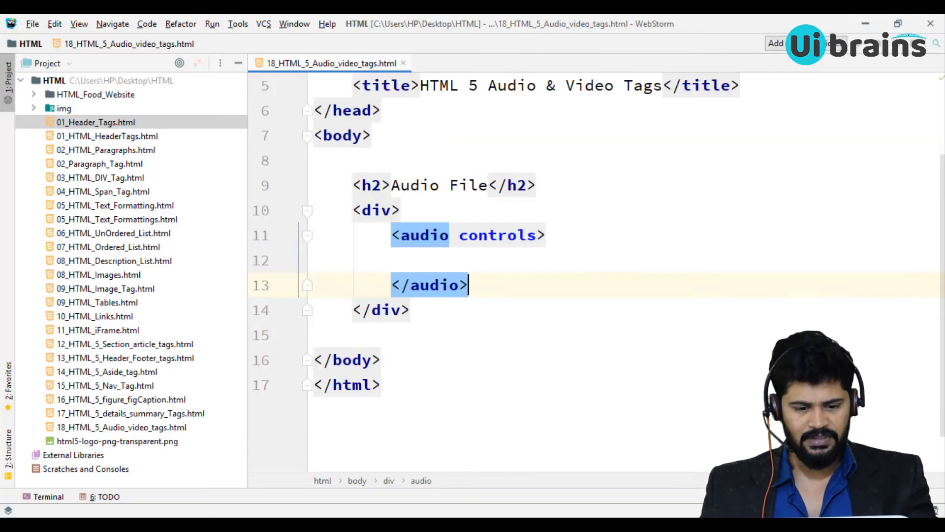
{"action": "left_click", "coordinate": [65, 108]}
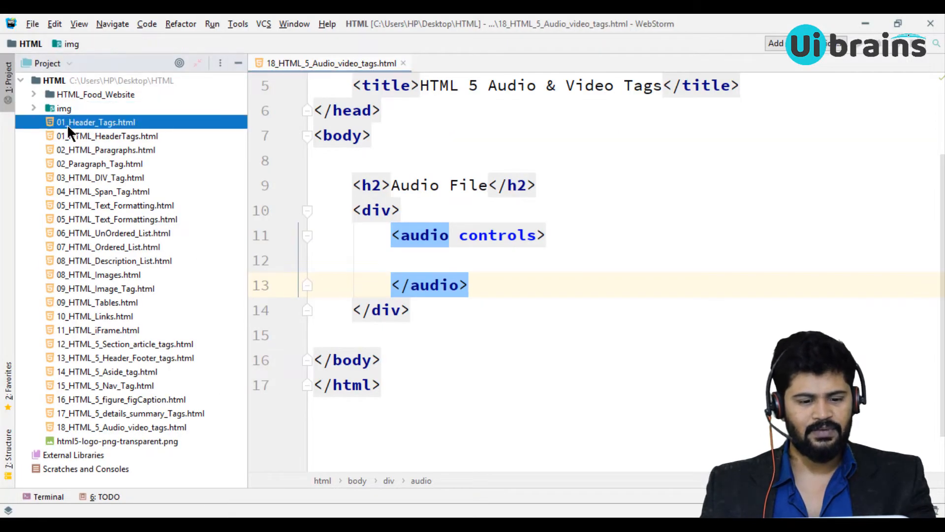
{"action": "left_click", "coordinate": [66, 109]}
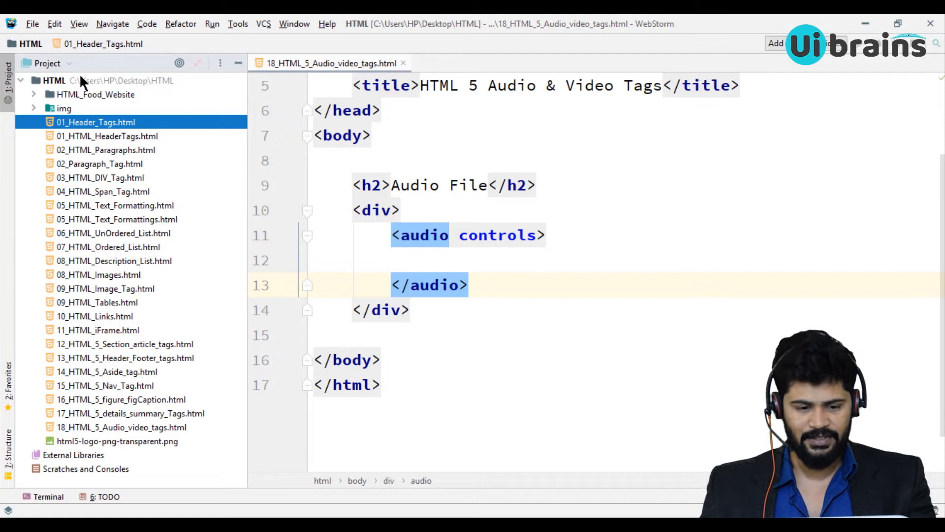
{"action": "left_click", "coordinate": [57, 83]}
{"action": "right_click", "coordinate": [57, 81]}
{"action": "mouse_move", "coordinate": [82, 85]}
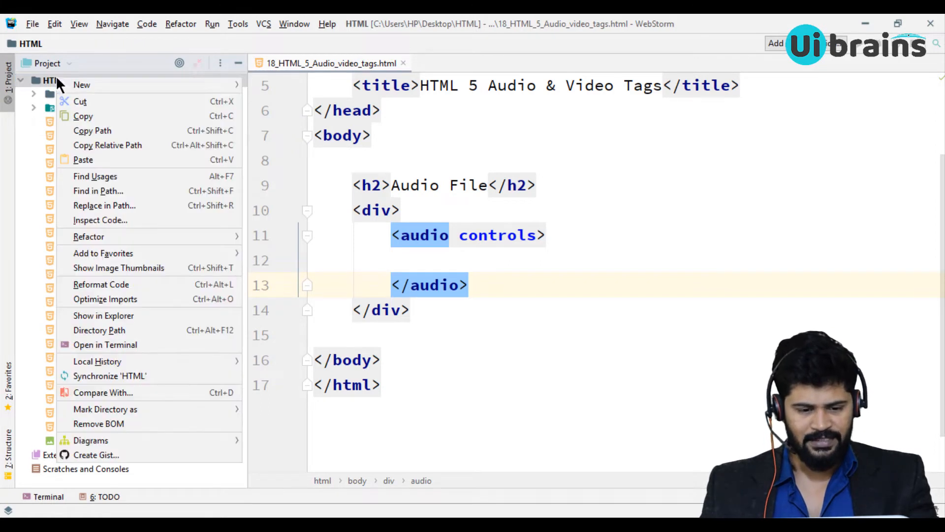
{"action": "left_click", "coordinate": [274, 113]}
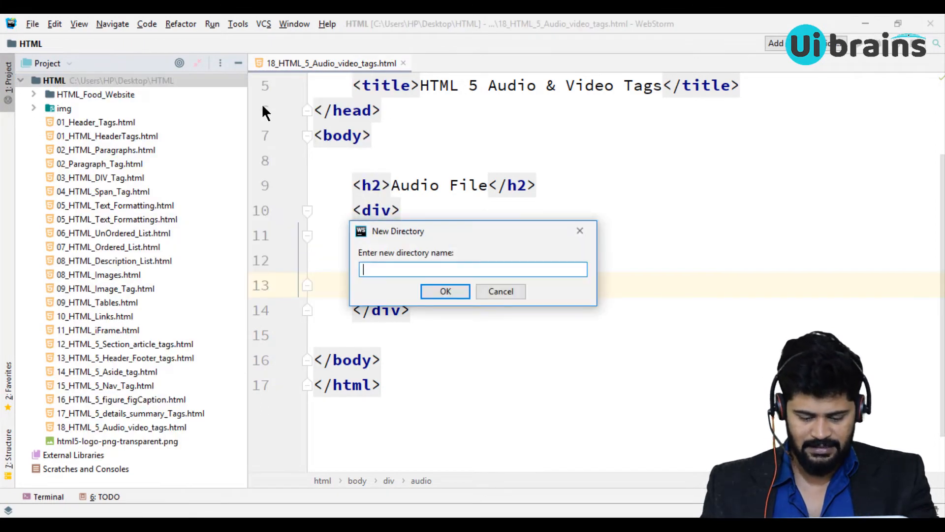
{"action": "type", "text": "md"}
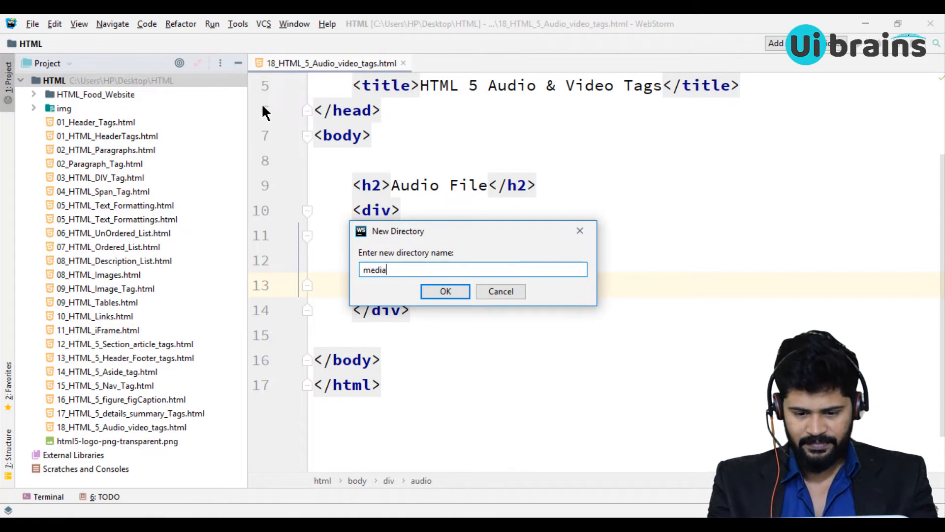
{"action": "key", "text": "Return"}
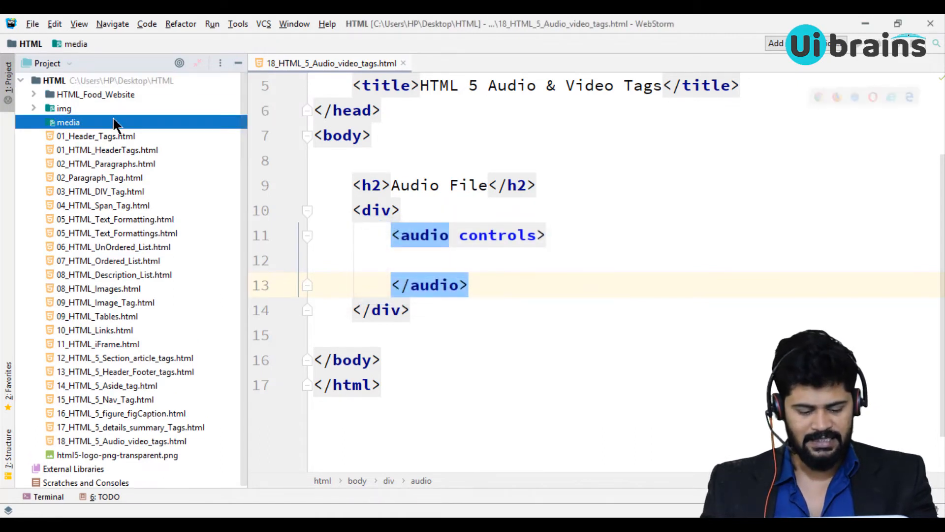
- Paste songs.mp3 into media keeping its name, and expand the folder to show it
{"action": "key", "text": "ctrl+v"}
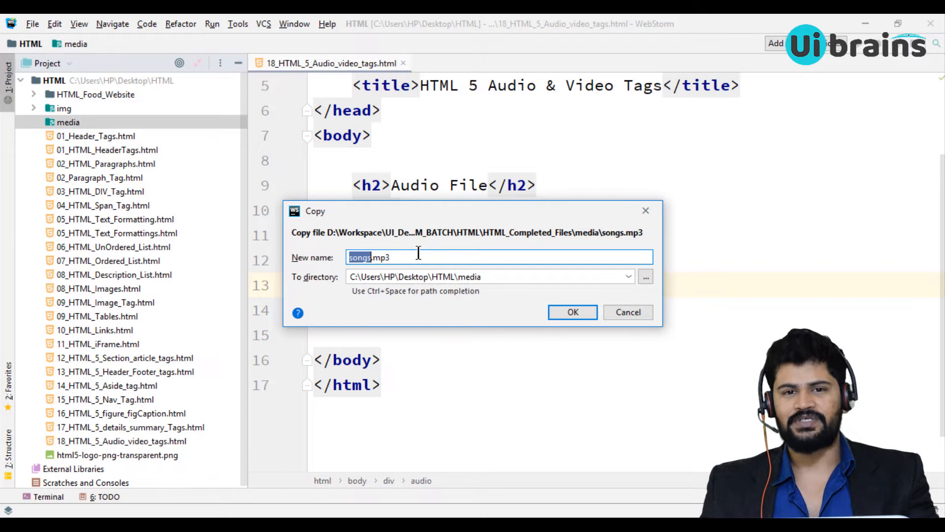
{"action": "left_click", "coordinate": [367, 257]}
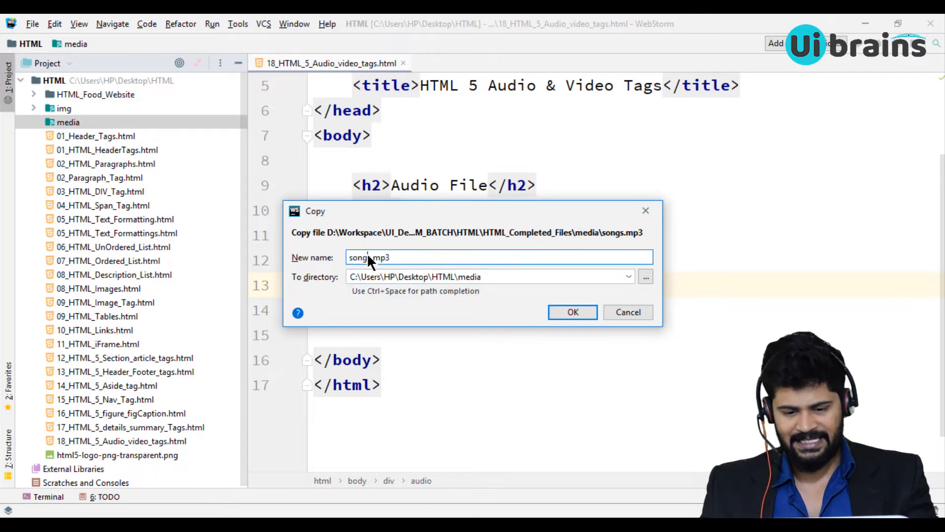
{"action": "left_click_drag", "start_coordinate": [369, 257], "coordinate": [344, 254]}
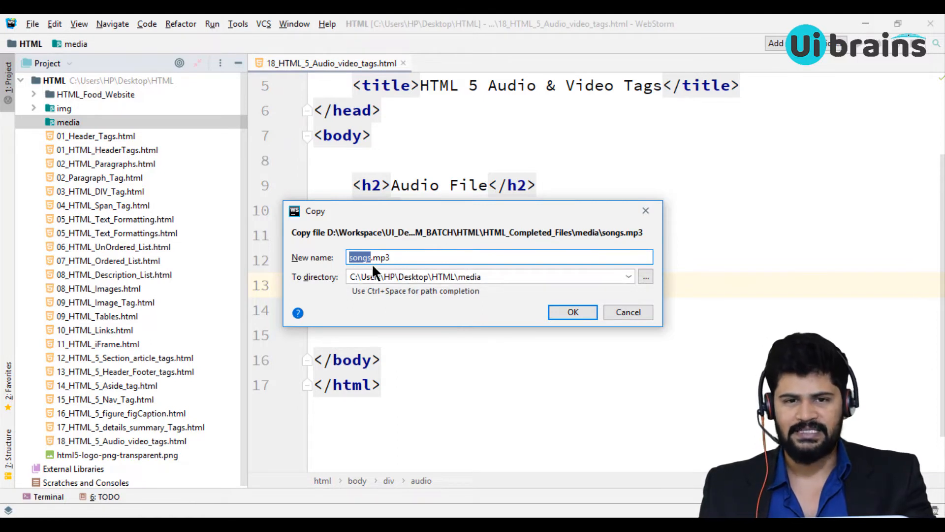
{"action": "left_click", "coordinate": [434, 257]}
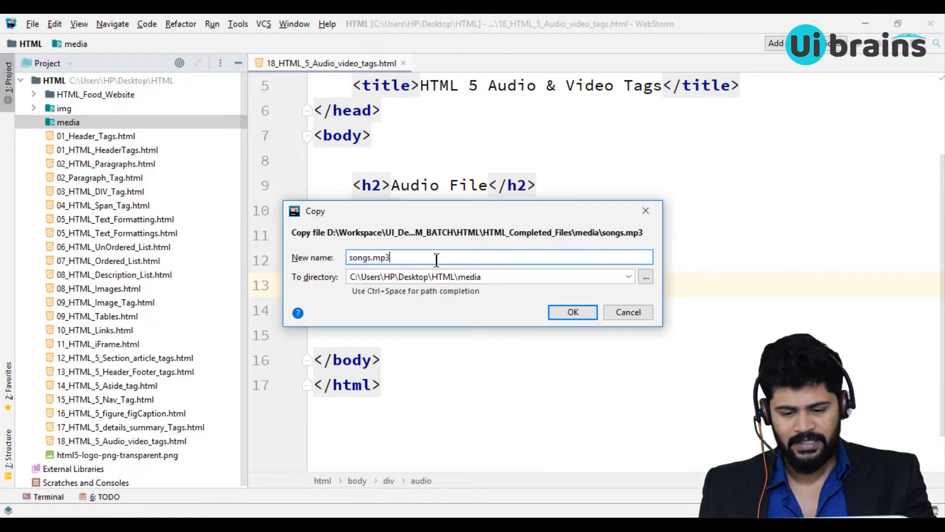
{"action": "left_click", "coordinate": [572, 312]}
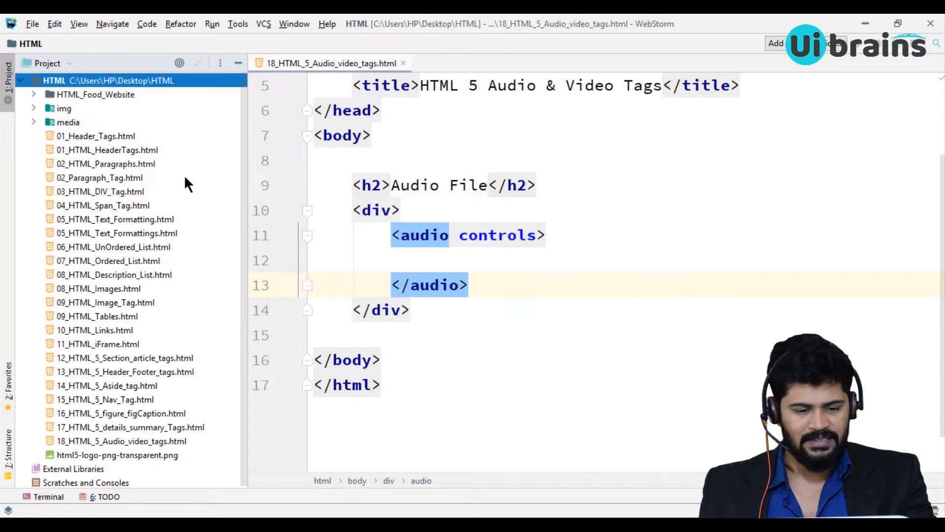
{"action": "left_click", "coordinate": [74, 123]}
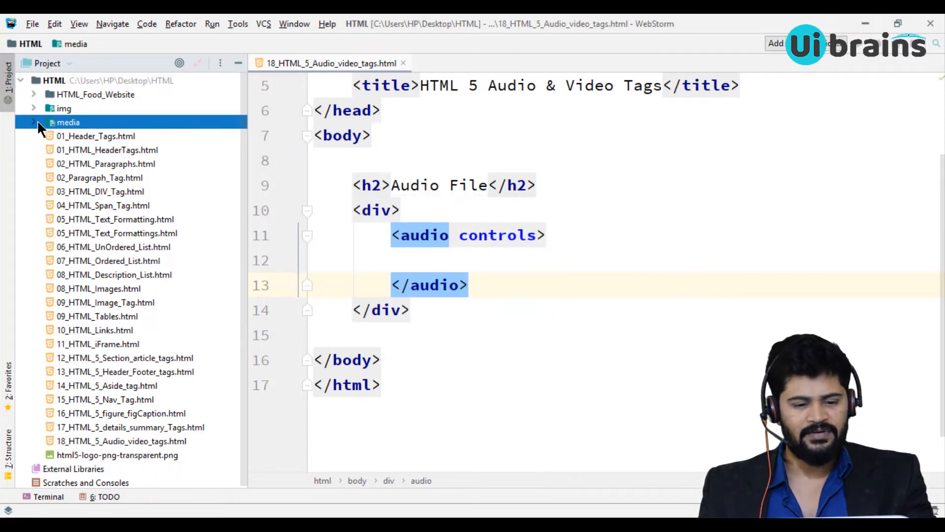
{"action": "left_click", "coordinate": [35, 123]}
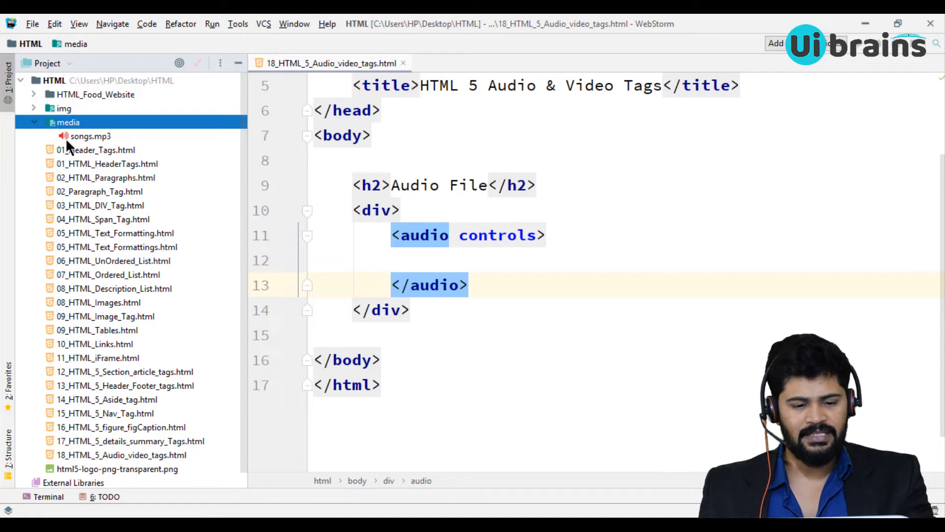
{"action": "left_click", "coordinate": [89, 136]}
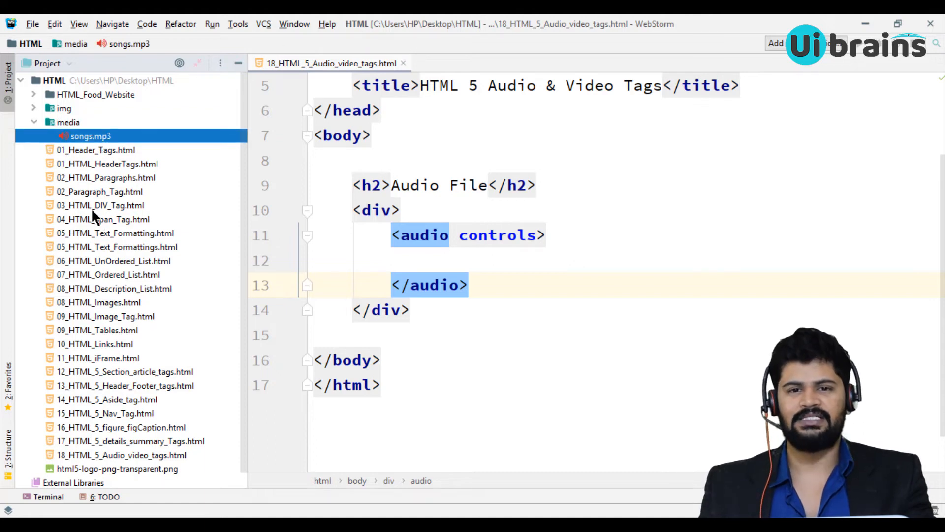
- Search Workspace for .mp4 videos and copy the first ratan_tata clip
{"action": "key", "text": "alt+Tab"}
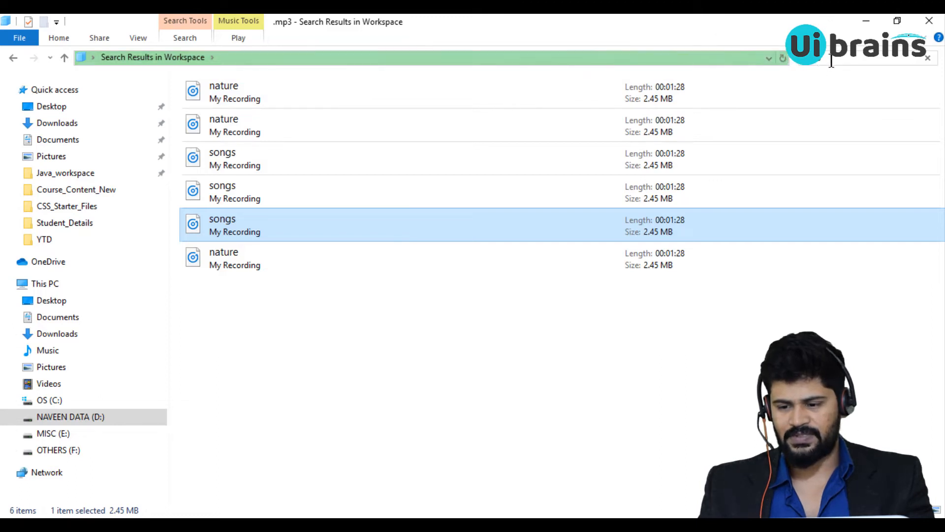
{"action": "key", "text": "Escape"}
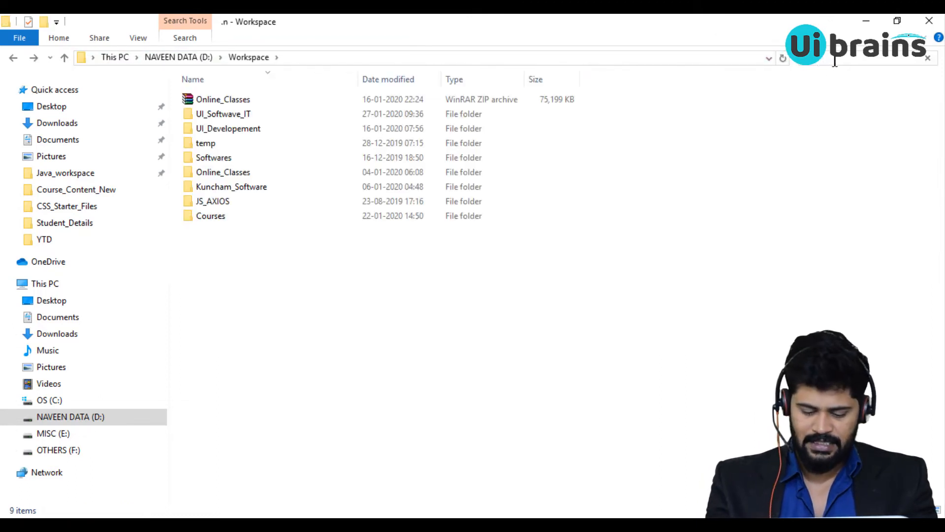
{"action": "type", "text": "mp4"}
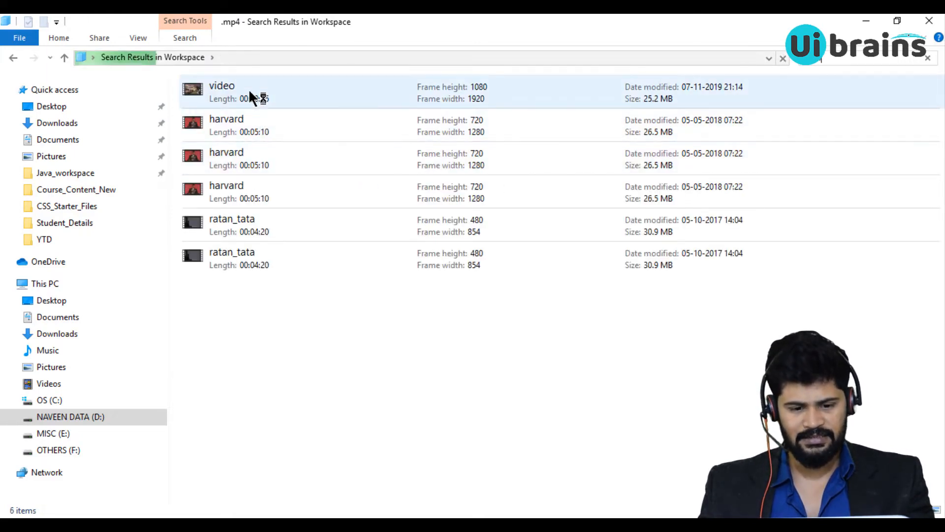
{"action": "left_click", "coordinate": [245, 232]}
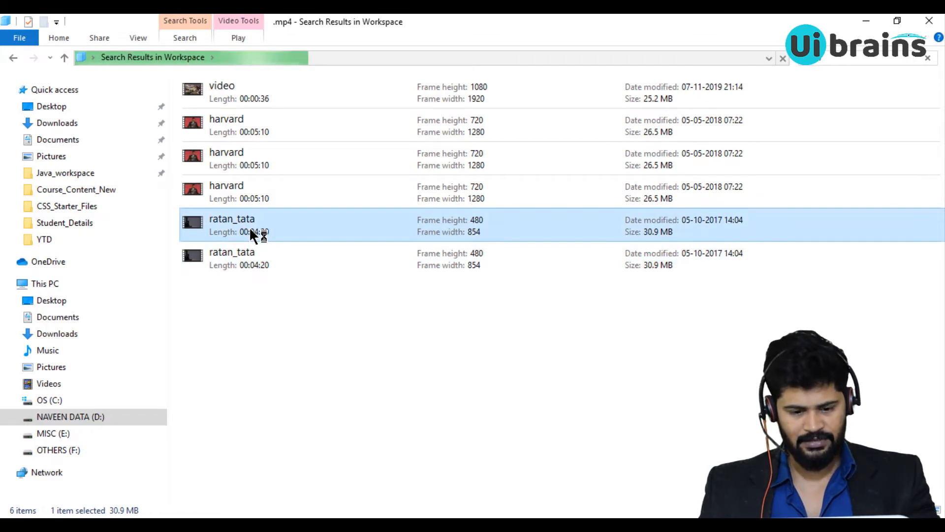
{"action": "key", "text": "alt+Tab"}
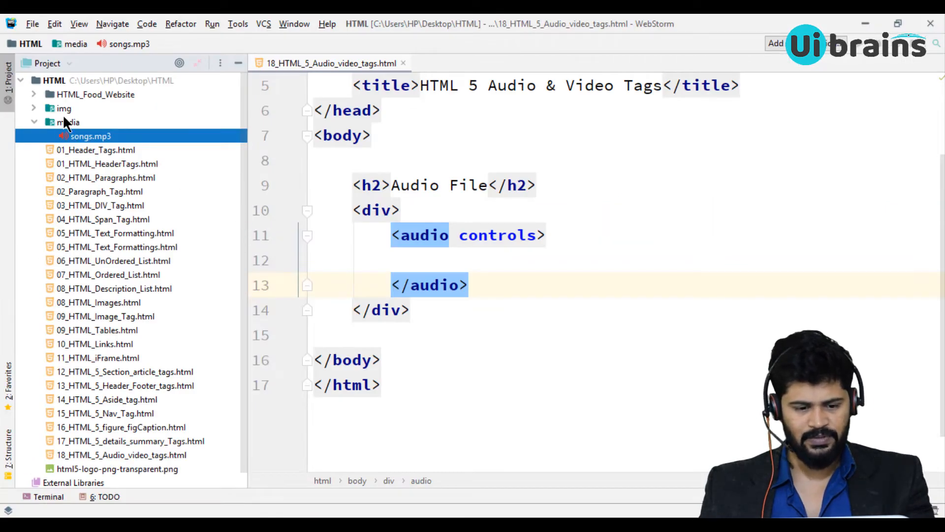
- Paste ratan_tata.mp4 into the media folder beside songs.mp3
{"action": "left_click", "coordinate": [65, 122]}
{"action": "key", "text": "ctrl+v"}
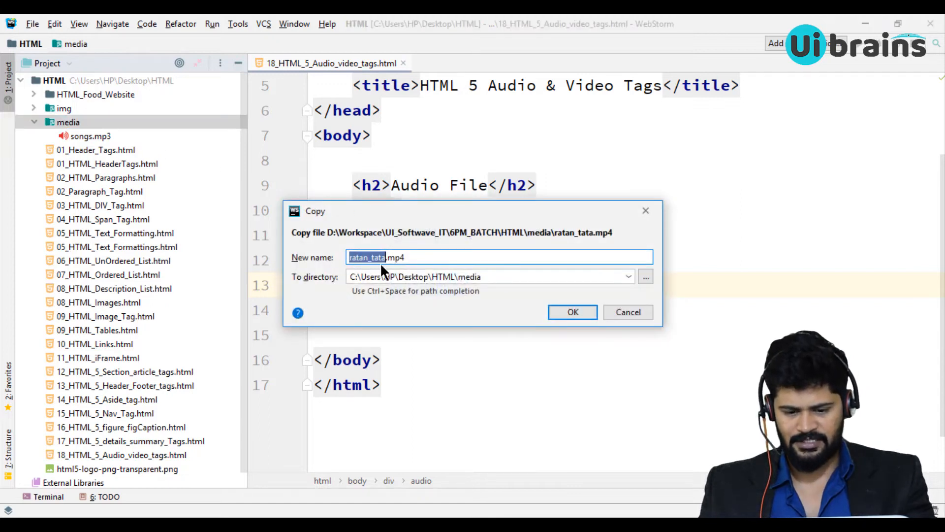
{"action": "left_click", "coordinate": [566, 312]}
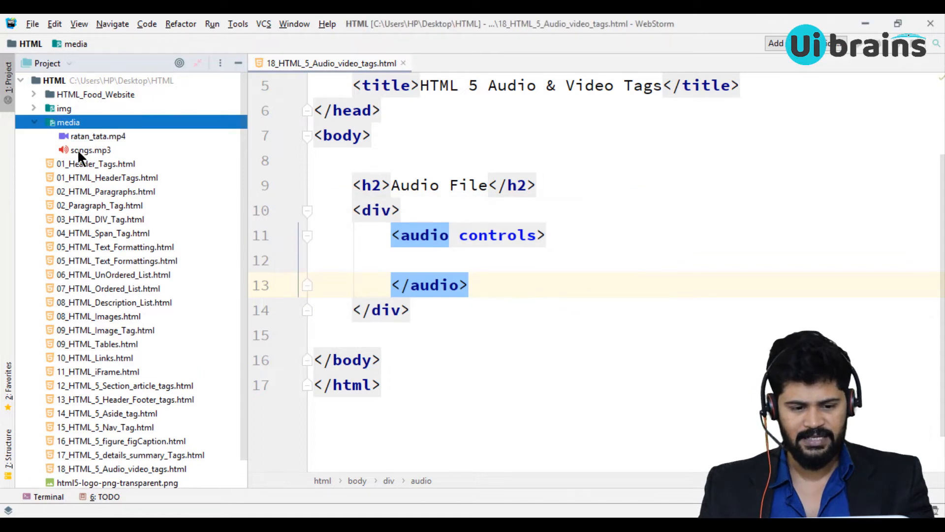
{"action": "left_click", "coordinate": [89, 150]}
{"action": "left_click", "coordinate": [97, 136]}
- Check the media files against Explorer and return the caret to the empty audio line
{"action": "key", "text": "alt+Tab"}
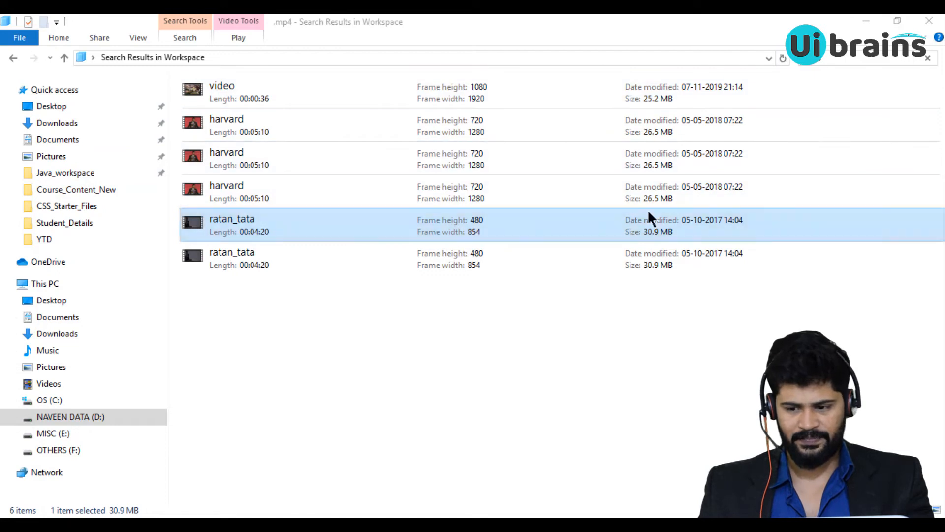
{"action": "key", "text": "alt+Tab"}
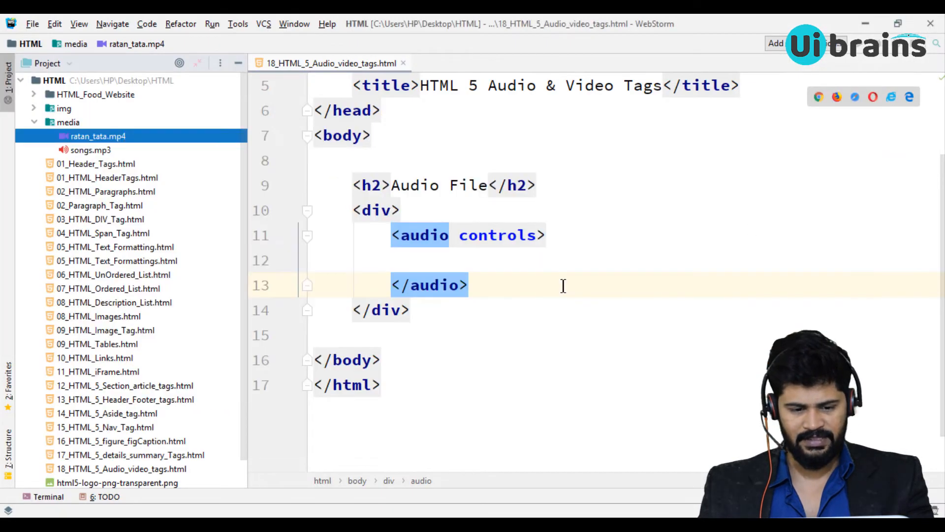
{"action": "left_click", "coordinate": [86, 151]}
{"action": "key", "text": "Up"}
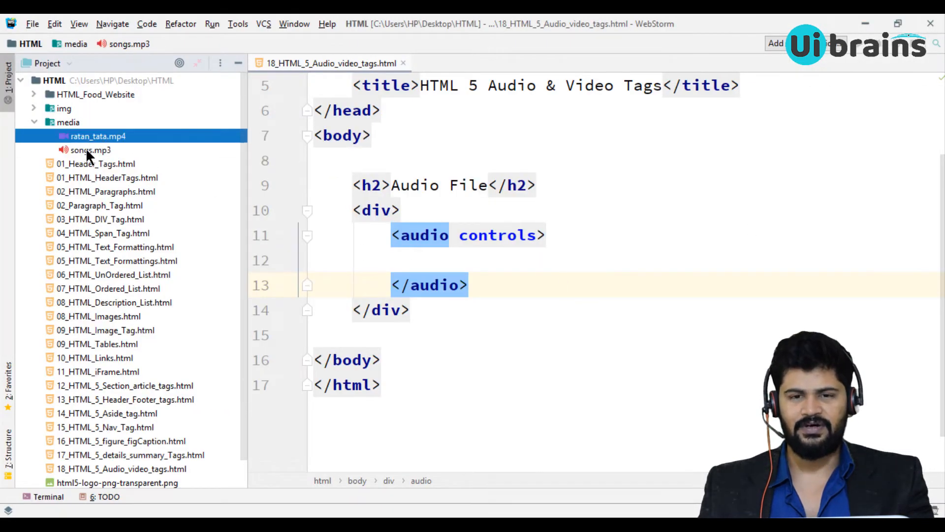
{"action": "key", "text": "Down"}
{"action": "left_click", "coordinate": [475, 255]}
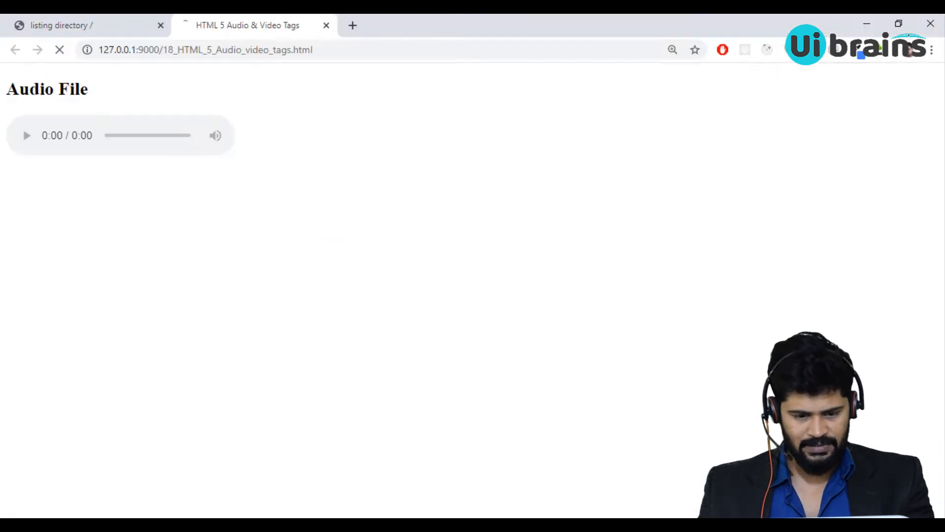
- Insert a source tag with src autocompleted to media/songs.mp3
{"action": "key", "text": "alt+Tab"}
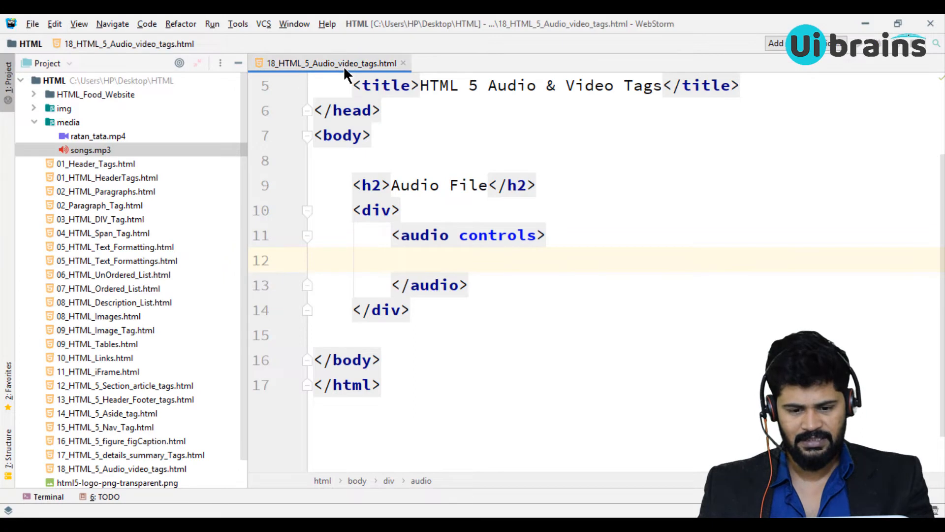
{"action": "type", "text": "<so"}
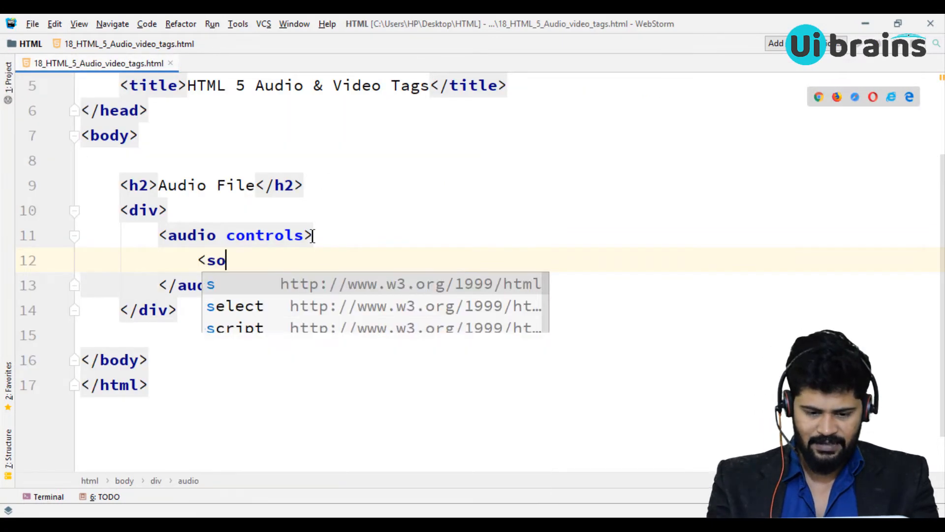
{"action": "type", "text": "u"}
{"action": "key", "text": "Return"}
{"action": "type", "text": ">"}
{"action": "key", "text": "Left"}
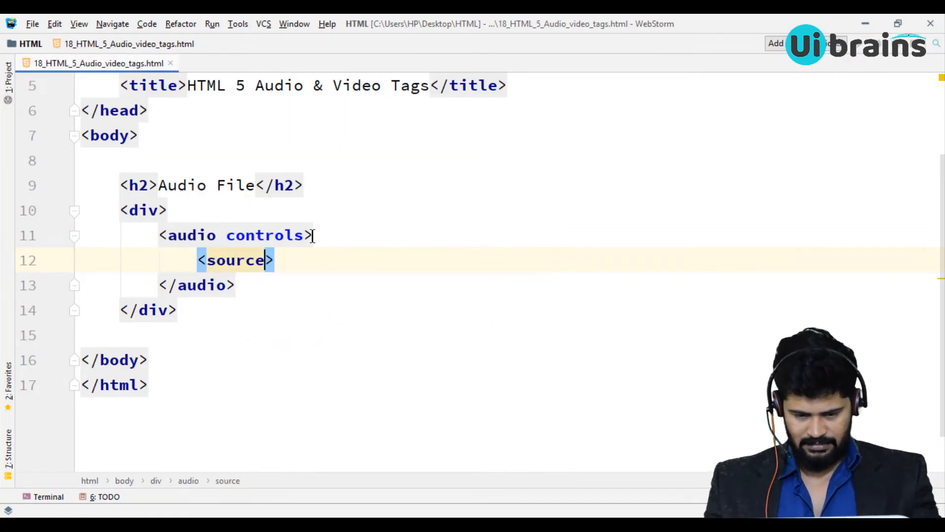
{"action": "type", "text": "sr"}
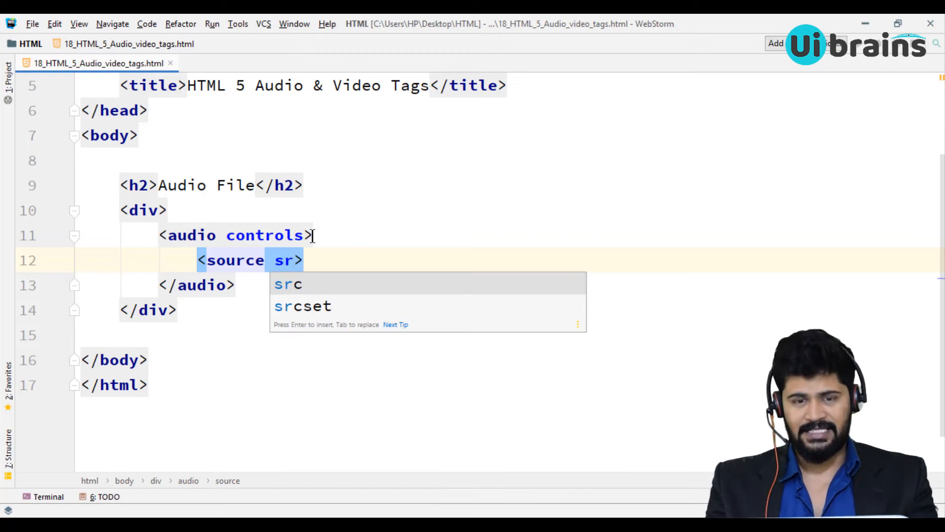
{"action": "key", "text": "Return"}
{"action": "type", "text": "=\"me"}
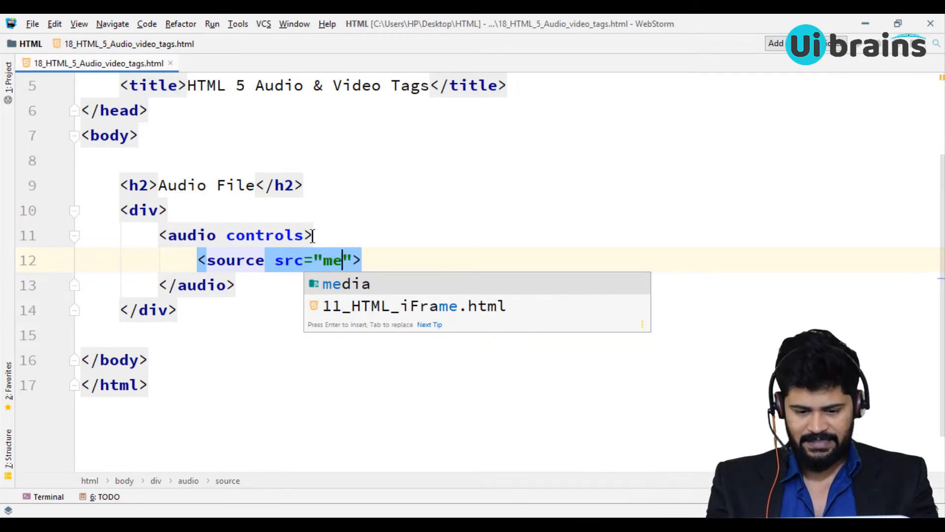
{"action": "key", "text": "Return"}
{"action": "type", "text": "/"}
{"action": "key", "text": "ctrl+space"}
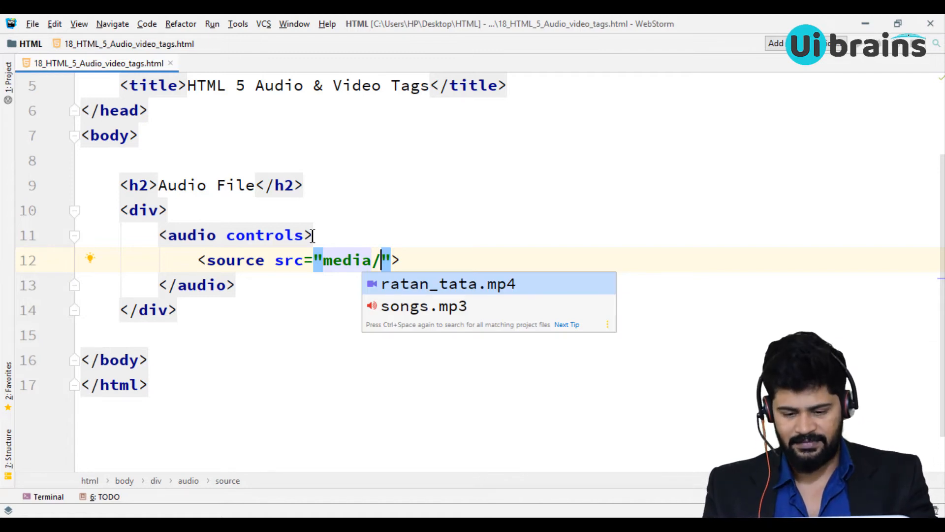
{"action": "key", "text": "Down"}
{"action": "key", "text": "Return"}
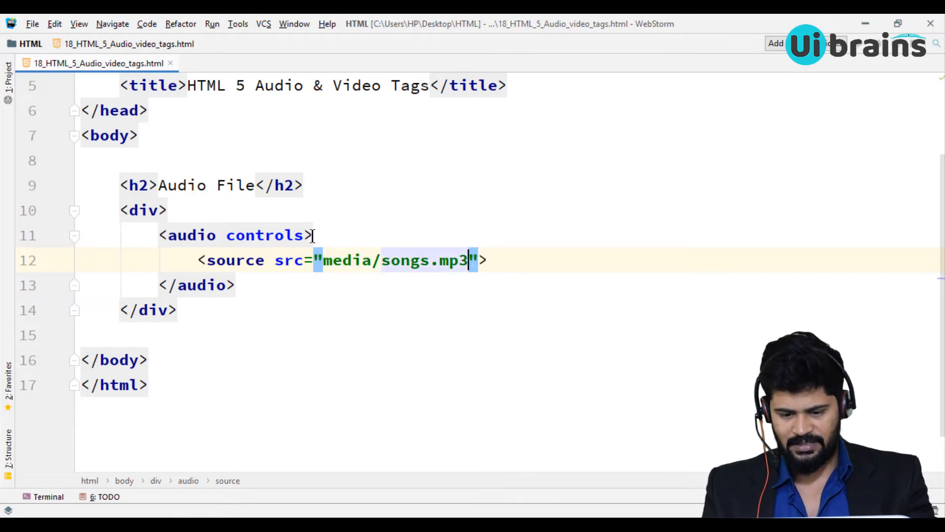
{"action": "type", "text": "ty"}
- Add type="audio/mp3" to the source and review the finished line
{"action": "key", "text": "Return"}
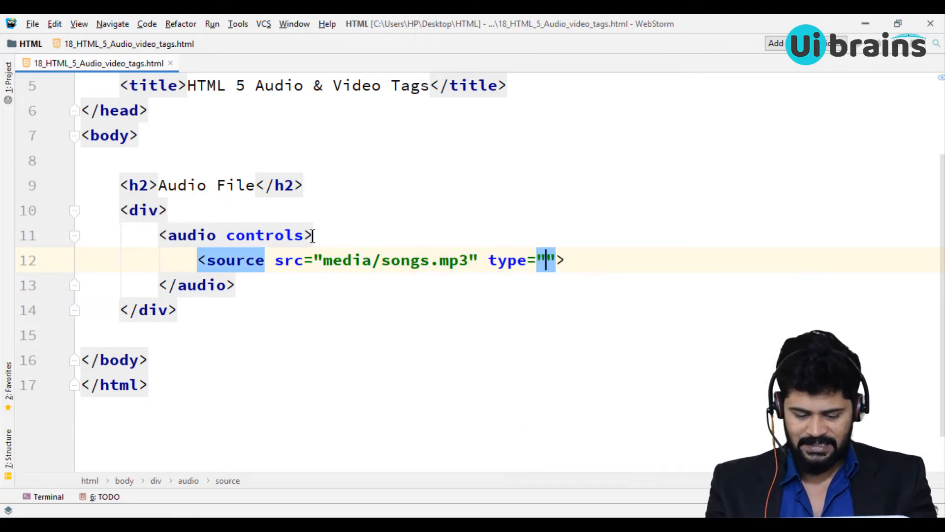
{"action": "type", "text": "audio"}
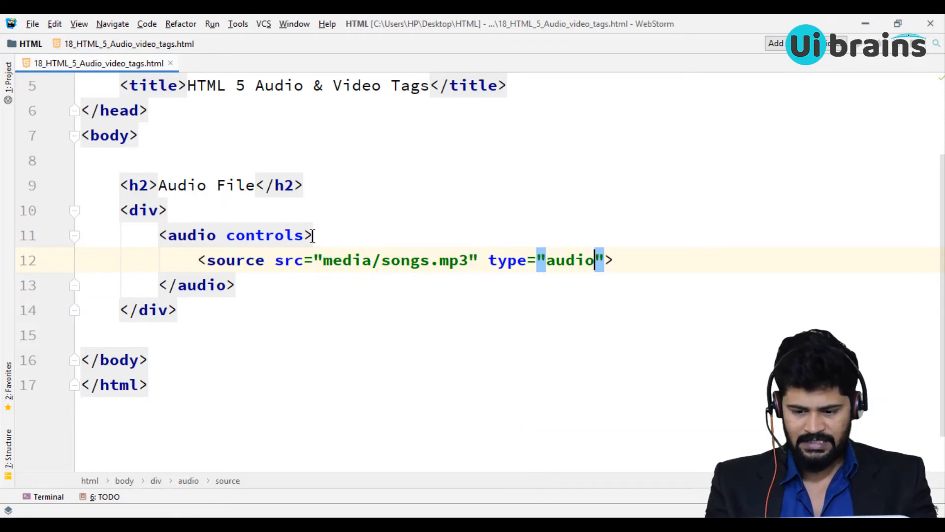
{"action": "type", "text": "/mp3"}
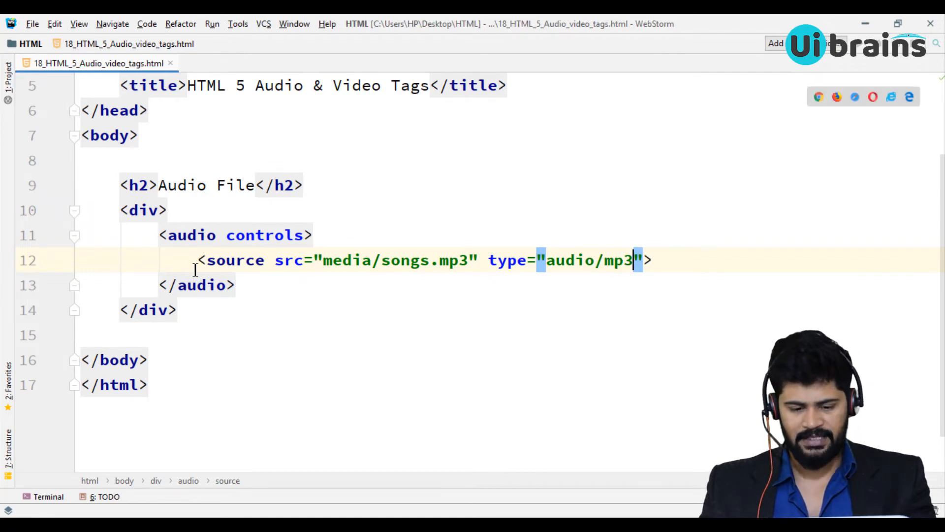
{"action": "left_click", "coordinate": [345, 321]}
{"action": "left_click_drag", "start_coordinate": [210, 261], "coordinate": [525, 258]}
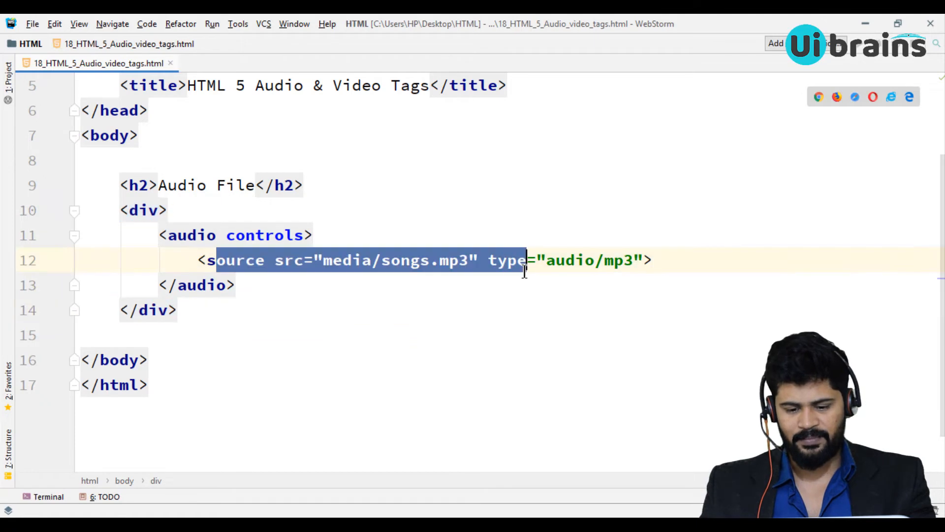
{"action": "left_click", "coordinate": [454, 306]}
{"action": "left_click", "coordinate": [358, 257]}
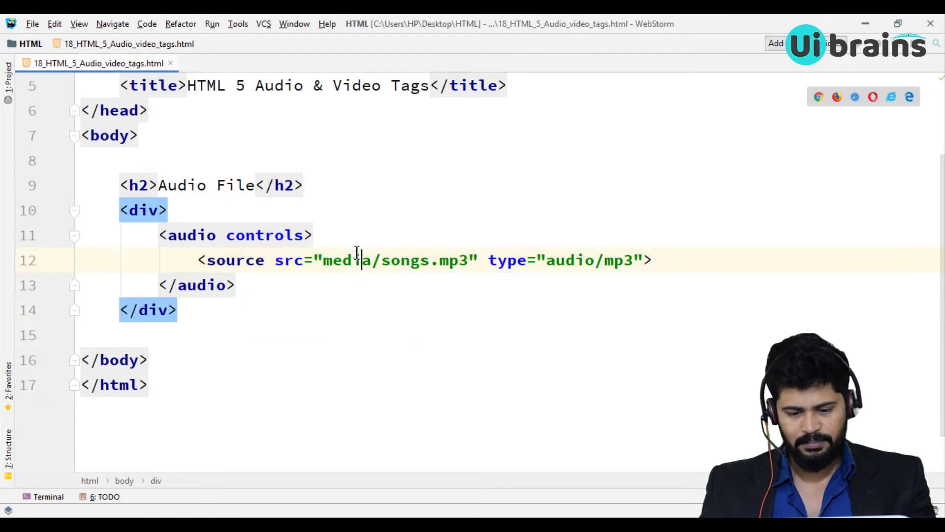
{"action": "double_click", "coordinate": [404, 260]}
{"action": "left_click", "coordinate": [399, 285]}
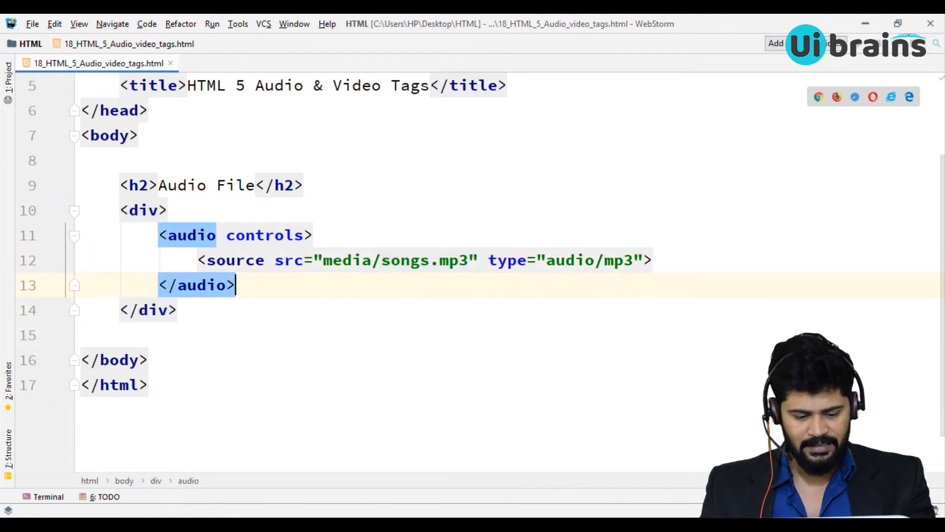
- Play the songs.mp3 track in Chrome's audio player, skip ahead to 0:41 and pause it
{"action": "key", "text": "alt+Tab"}
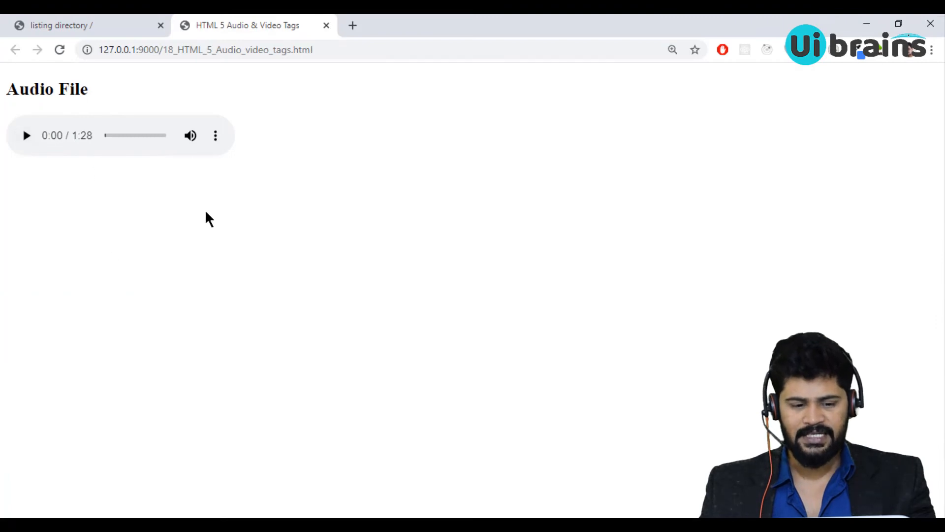
{"action": "scroll", "coordinate": [205, 209], "scroll_direction": "up", "scroll_amount": 2, "text": "ctrl"}
{"action": "scroll", "coordinate": [205, 209], "scroll_direction": "up", "scroll_amount": 1}
{"action": "left_click", "coordinate": [59, 226]}
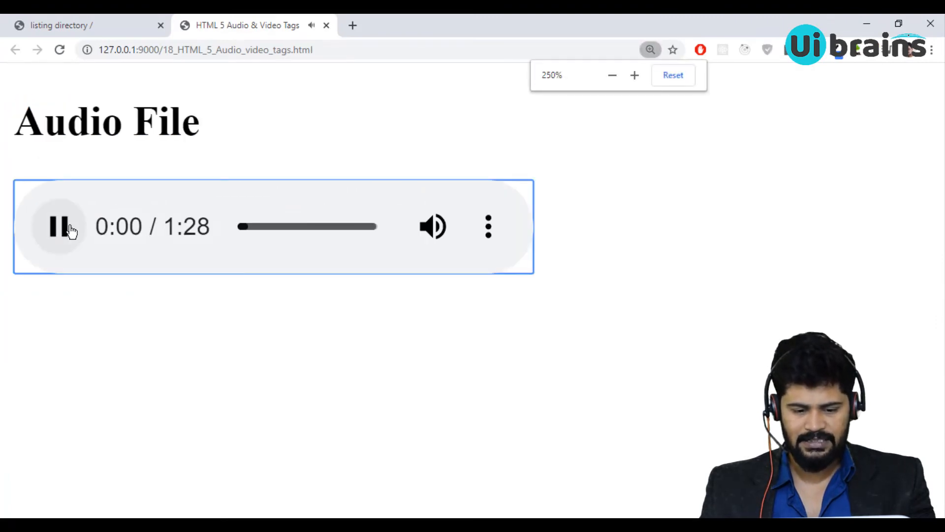
{"action": "left_click", "coordinate": [60, 226]}
{"action": "left_click_drag", "start_coordinate": [245, 226], "coordinate": [305, 227]}
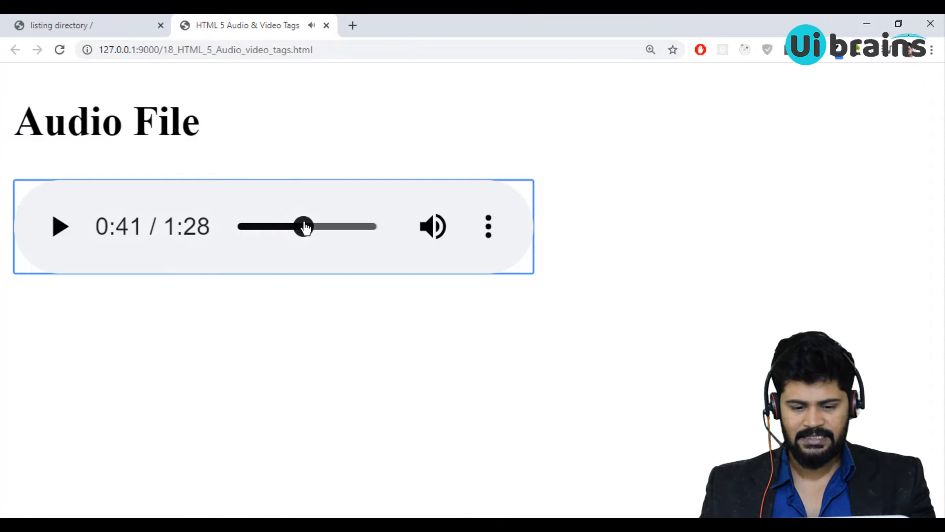
{"action": "left_click", "coordinate": [60, 226]}
{"action": "left_click", "coordinate": [59, 226]}
{"action": "scroll", "coordinate": [163, 307], "scroll_direction": "down", "scroll_amount": 4, "text": "ctrl"}
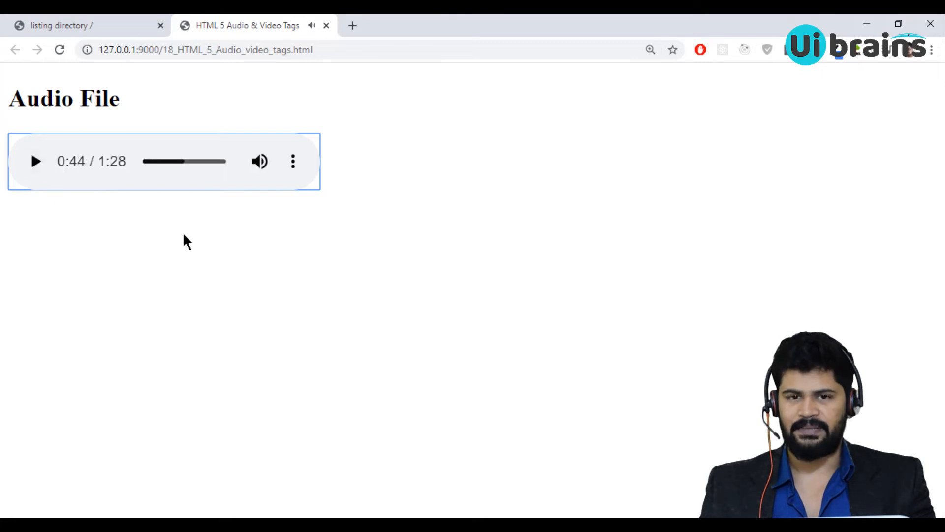
- Zoom the page out and back to normal size, then return to WebStorm
{"action": "key", "text": "ctrl+minus"}
{"action": "key", "text": "ctrl+minus"}
{"action": "key", "text": "ctrl+minus"}
{"action": "key", "text": "ctrl+minus"}
{"action": "key", "text": "ctrl+plus"}
{"action": "key", "text": "ctrl+plus"}
{"action": "key", "text": "ctrl+plus"}
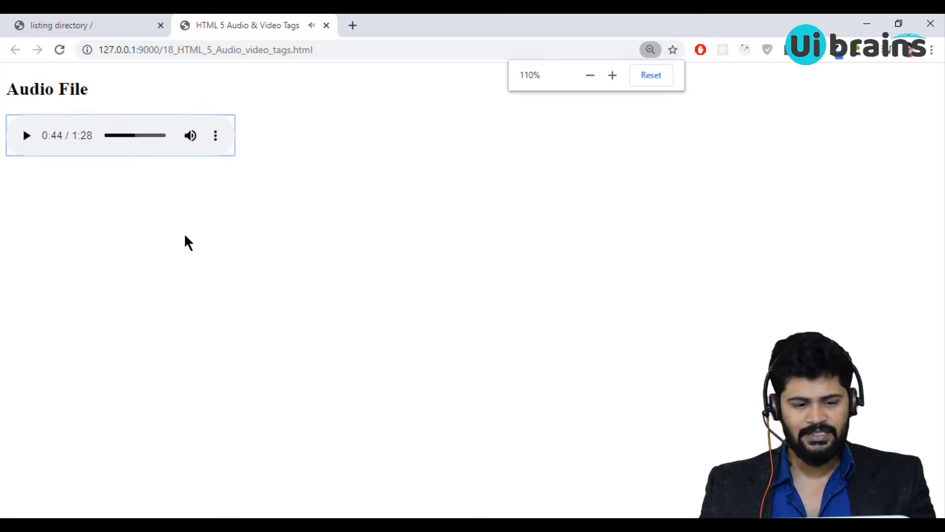
{"action": "key", "text": "ctrl+minus"}
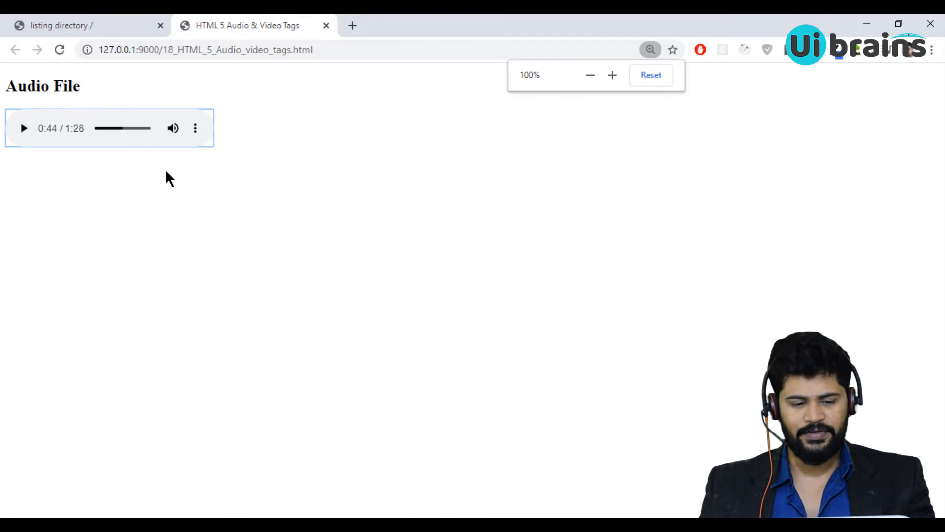
{"action": "key", "text": "alt+Tab"}
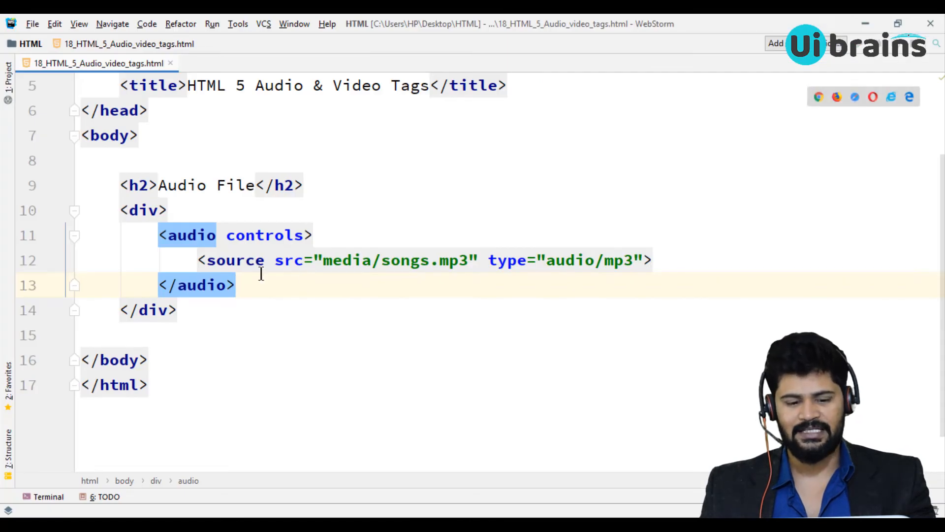
- Add an h2 'Video File' heading and a div containing an empty video element, previewed in Chrome
{"action": "left_click", "coordinate": [225, 309]}
{"action": "key", "text": "Return"}
{"action": "key", "text": "Return"}
{"action": "type", "text": "h2"}
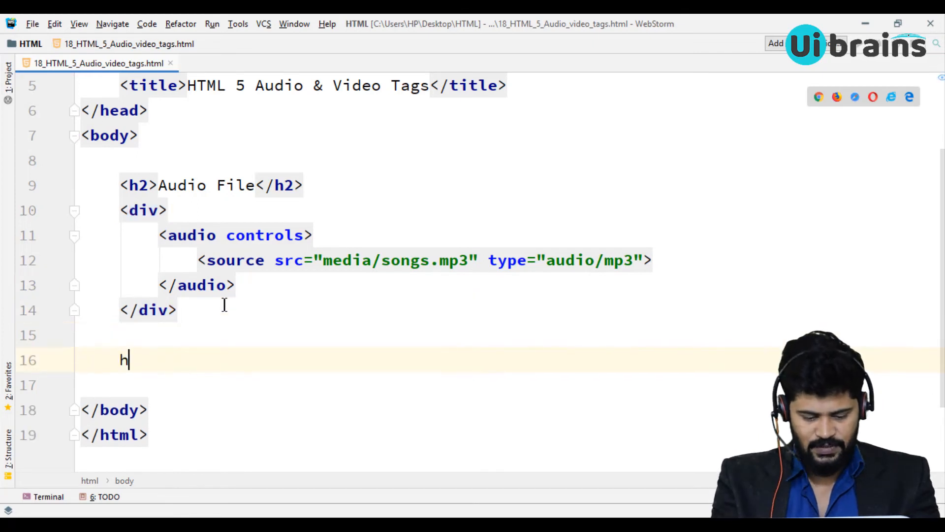
{"action": "key", "text": "Tab"}
{"action": "type", "text": "Video "}
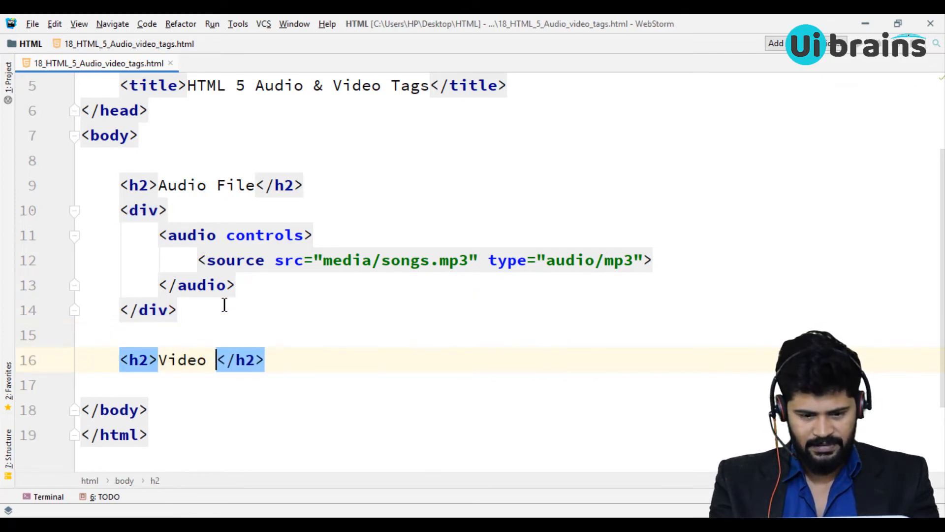
{"action": "type", "text": "File"}
{"action": "key", "text": "End"}
{"action": "key", "text": "Return"}
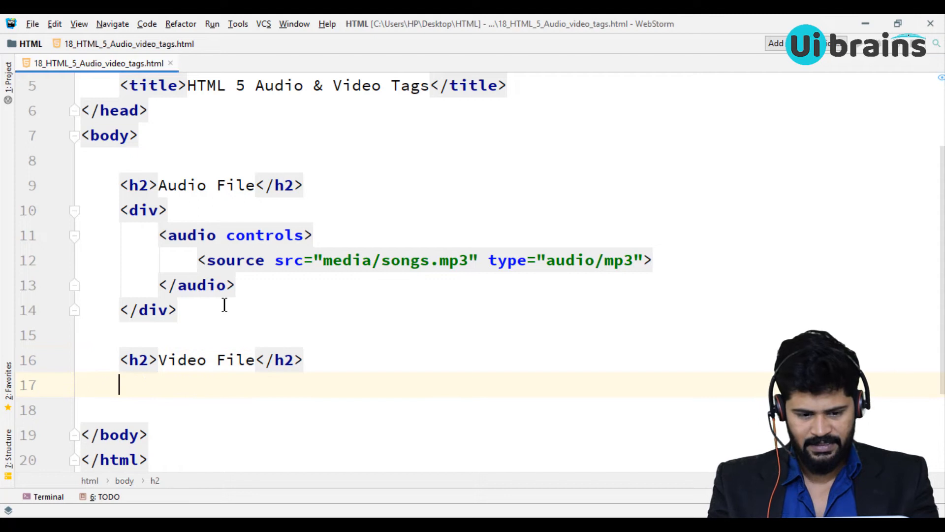
{"action": "type", "text": "<div>"}
{"action": "key", "text": "Return"}
{"action": "type", "text": "<"}
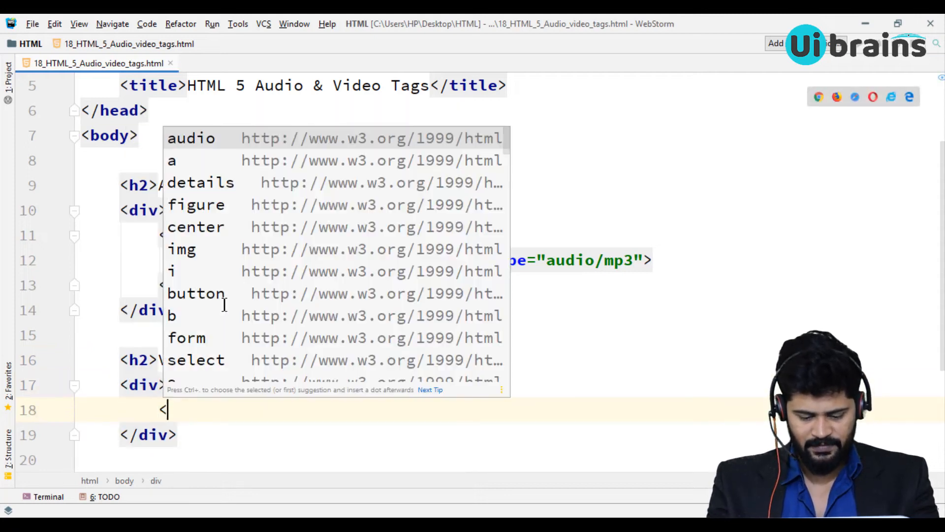
{"action": "type", "text": "video>"}
{"action": "key", "text": "Return"}
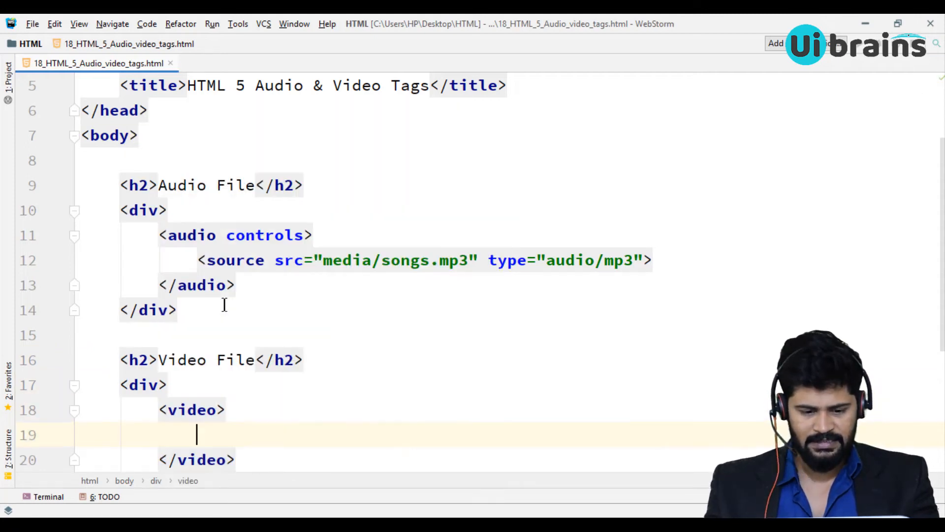
{"action": "key", "text": "alt+Tab"}
{"action": "key", "text": "F5"}
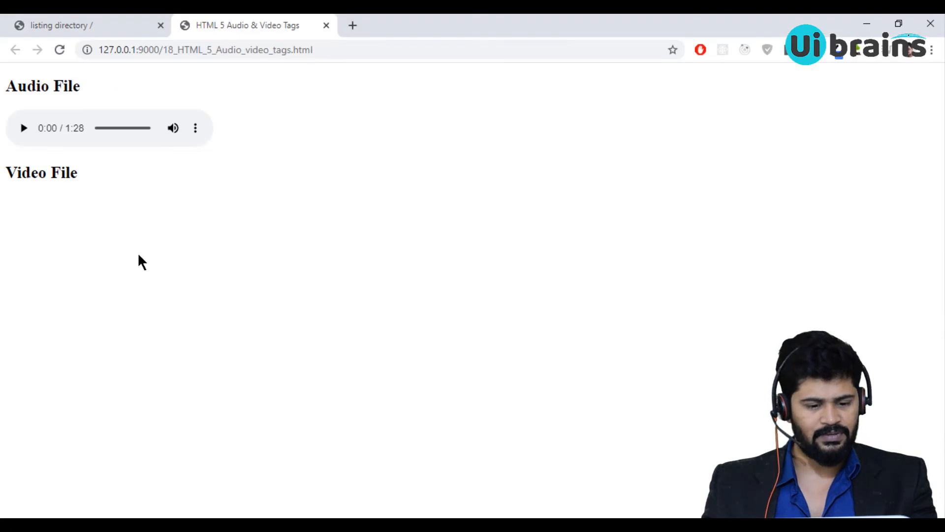
{"action": "key", "text": "alt+Tab"}
- Give the video element the controls attribute, save and reload to show the empty player
{"action": "left_click", "coordinate": [223, 285]}
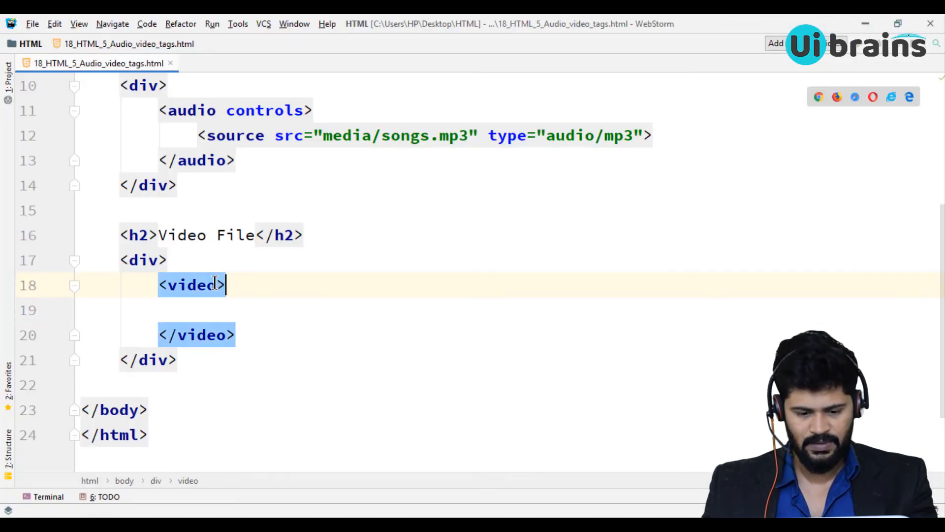
{"action": "type", "text": "con"}
{"action": "key", "text": "Return"}
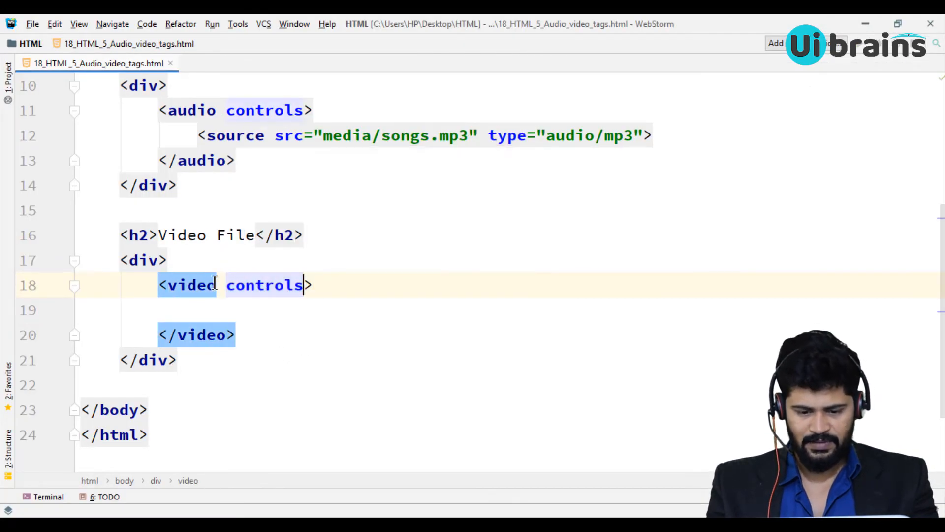
{"action": "key", "text": "ctrl+s"}
{"action": "key", "text": "alt+Tab"}
{"action": "key", "text": "F5"}
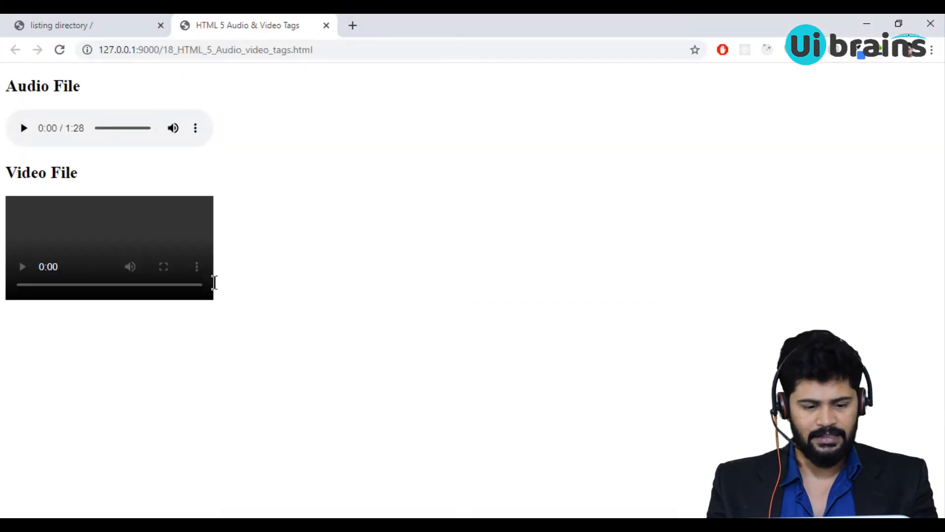
- Insert a source tag inside the video with src media/ratan_tata.mp4
{"action": "key", "text": "alt+Tab"}
{"action": "left_click", "coordinate": [214, 310]}
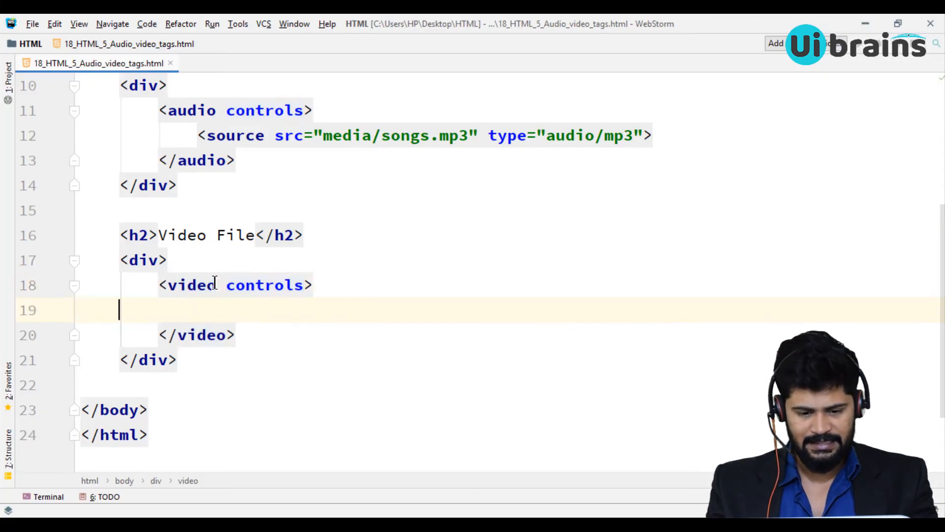
{"action": "type", "text": "so"}
{"action": "key", "text": "Return"}
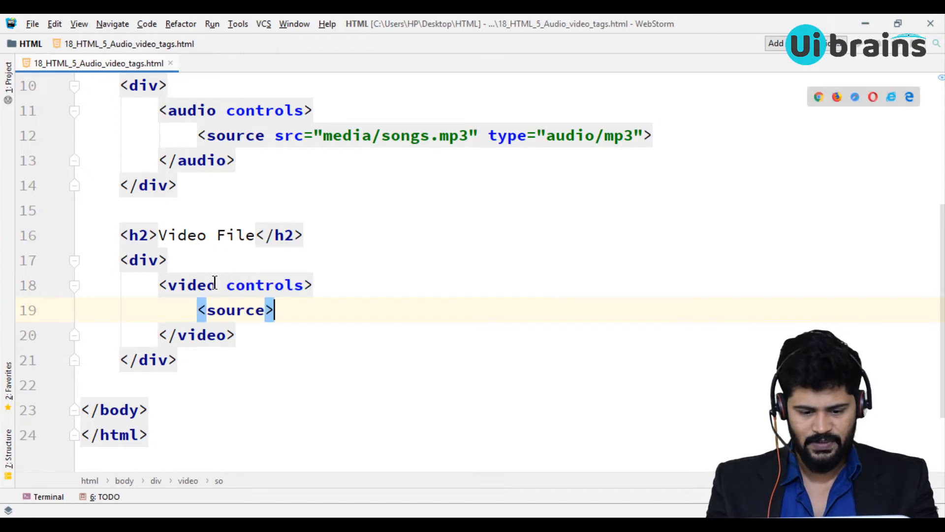
{"action": "type", "text": ">"}
{"action": "key", "text": "BackSpace"}
{"action": "key", "text": "BackSpace"}
{"action": "type", "text": "sr"}
{"action": "key", "text": "Return"}
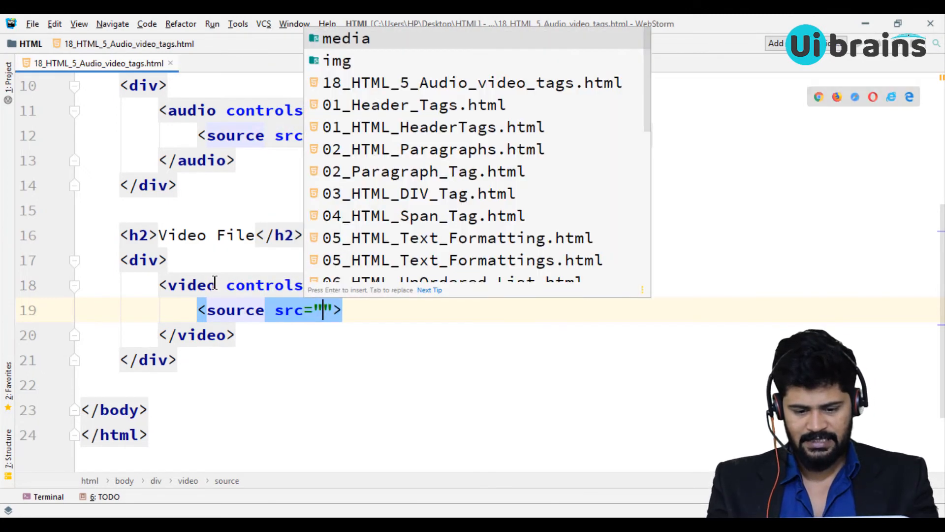
{"action": "type", "text": "media/"}
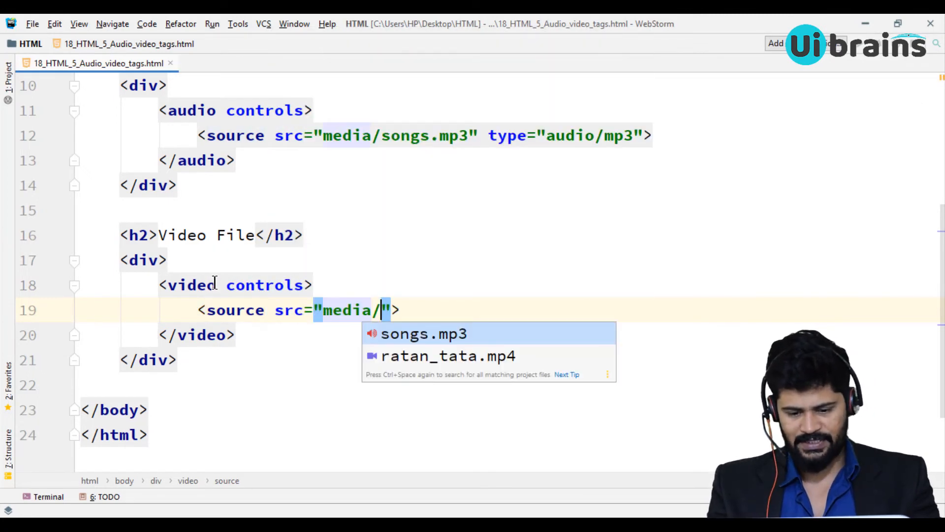
{"action": "key", "text": "Down"}
{"action": "key", "text": "Return"}
- Complete the source with type video/mp4 and leave the finished line
{"action": "key", "text": "End"}
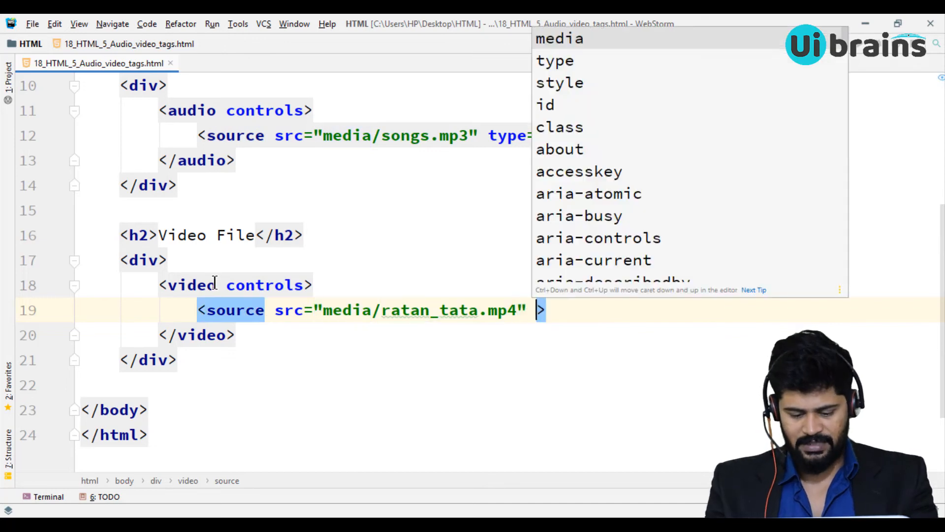
{"action": "type", "text": "ty"}
{"action": "key", "text": "Return"}
{"action": "type", "text": "v"}
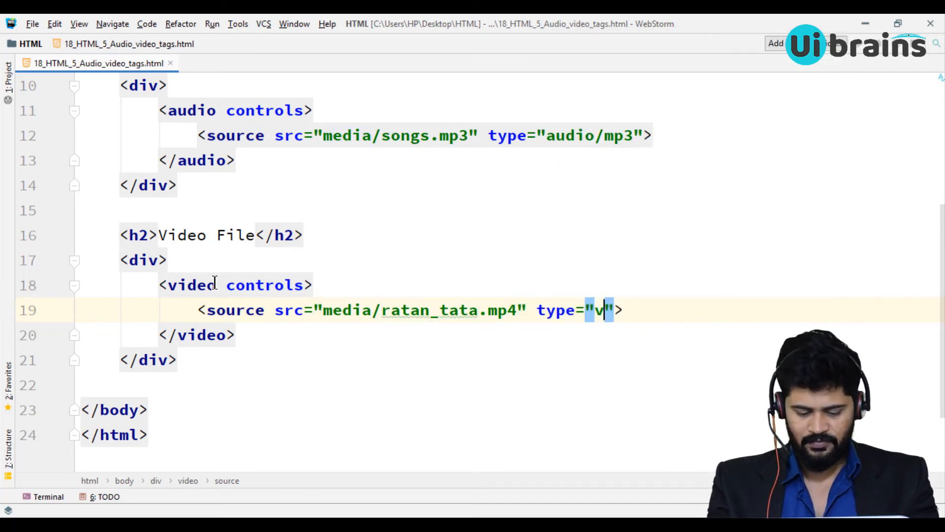
{"action": "type", "text": "ideo/mp"}
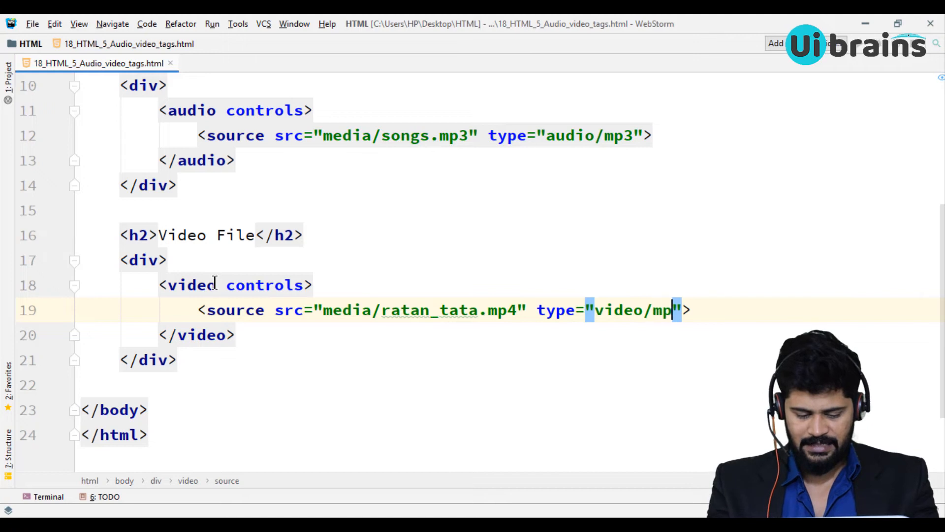
{"action": "type", "text": "4"}
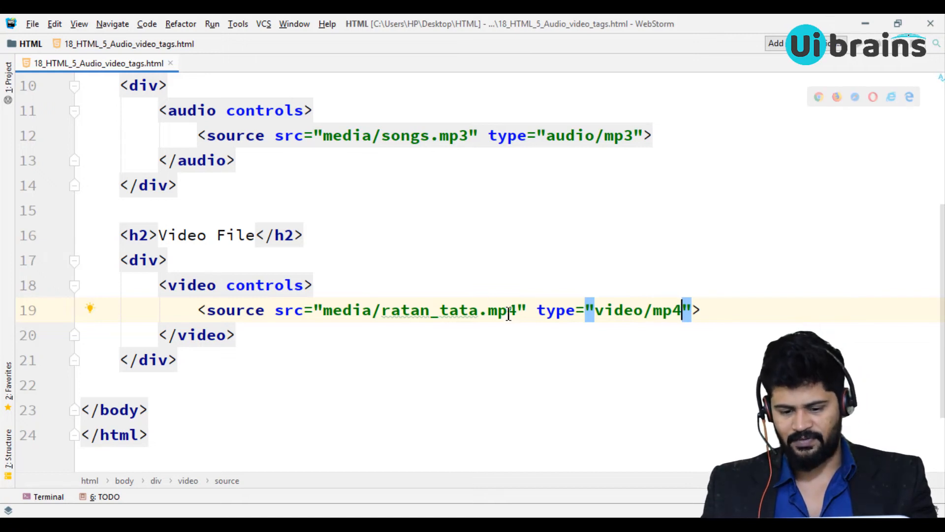
{"action": "left_click", "coordinate": [515, 338]}
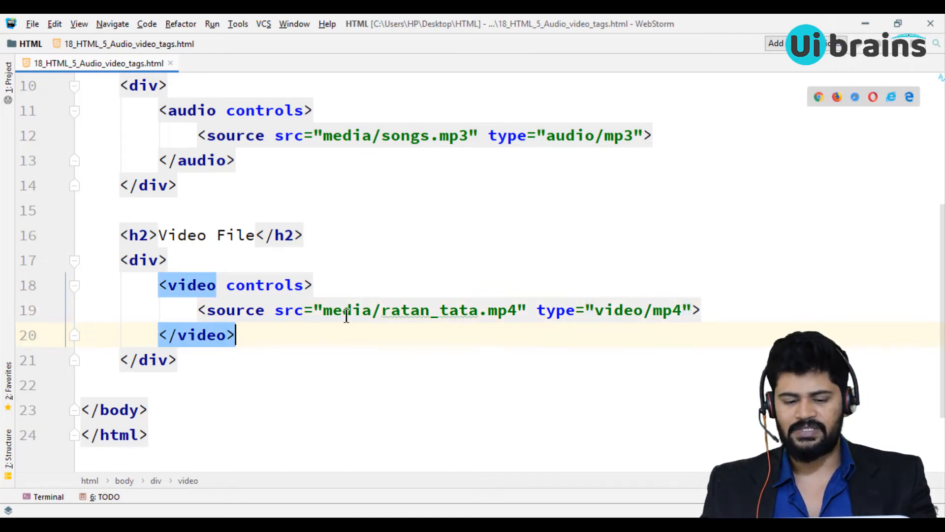
{"action": "left_click_drag", "start_coordinate": [345, 311], "coordinate": [466, 310]}
{"action": "left_click", "coordinate": [463, 338]}
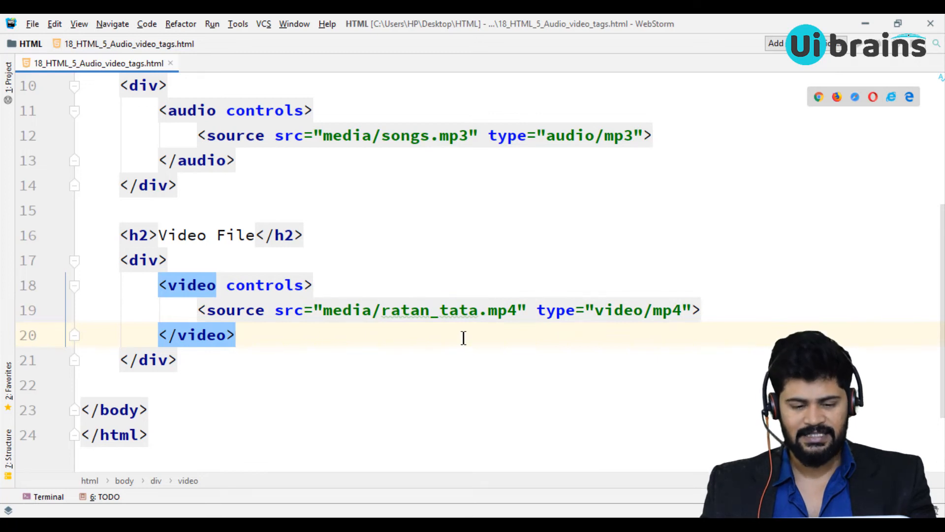
- Play the ratan_tata video in Chrome, seek through it in jumps and pause at 3:51 of 4:20
{"action": "key", "text": "alt+Tab"}
{"action": "scroll", "coordinate": [455, 340], "scroll_direction": "down", "scroll_amount": 1}
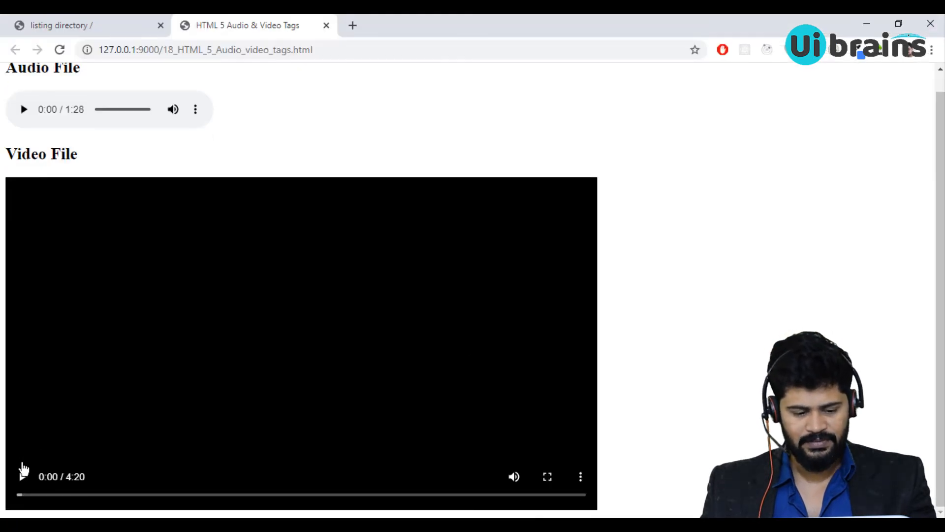
{"action": "left_click", "coordinate": [23, 476]}
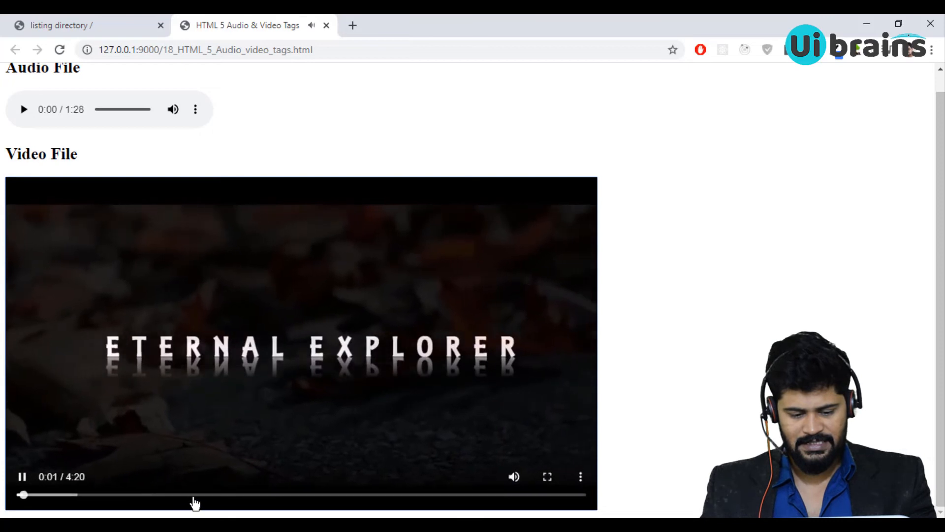
{"action": "left_click", "coordinate": [146, 496]}
{"action": "left_click", "coordinate": [301, 496]}
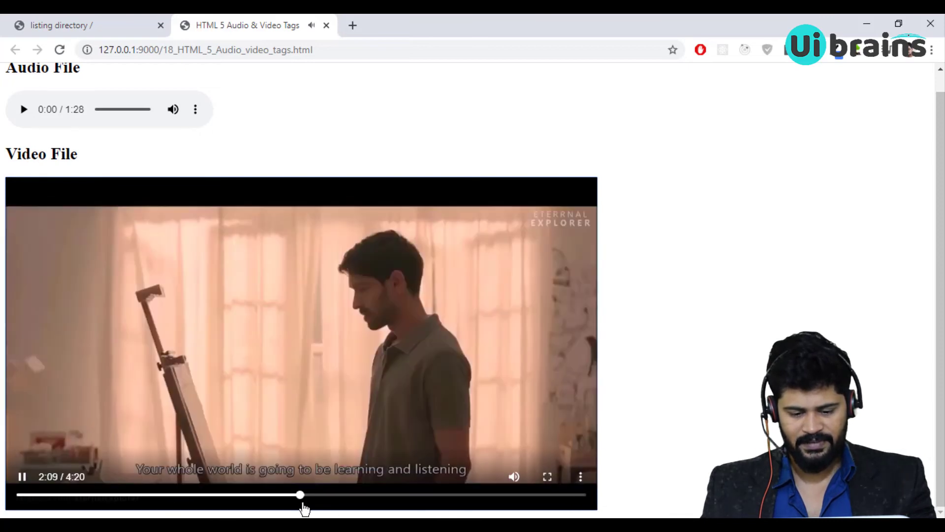
{"action": "left_click", "coordinate": [378, 496]}
{"action": "left_click", "coordinate": [436, 496]}
{"action": "left_click", "coordinate": [469, 497]}
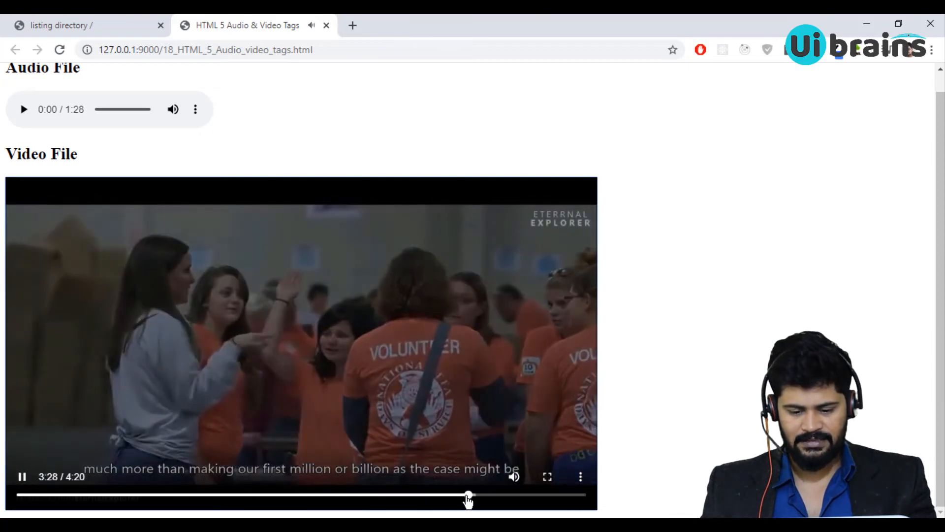
{"action": "left_click", "coordinate": [486, 496]}
{"action": "left_click", "coordinate": [517, 497]}
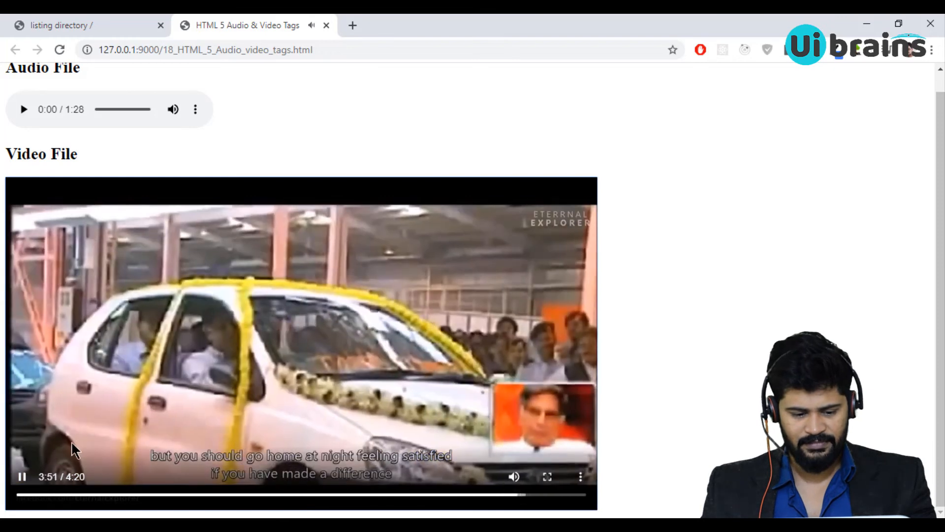
{"action": "left_click", "coordinate": [22, 476]}
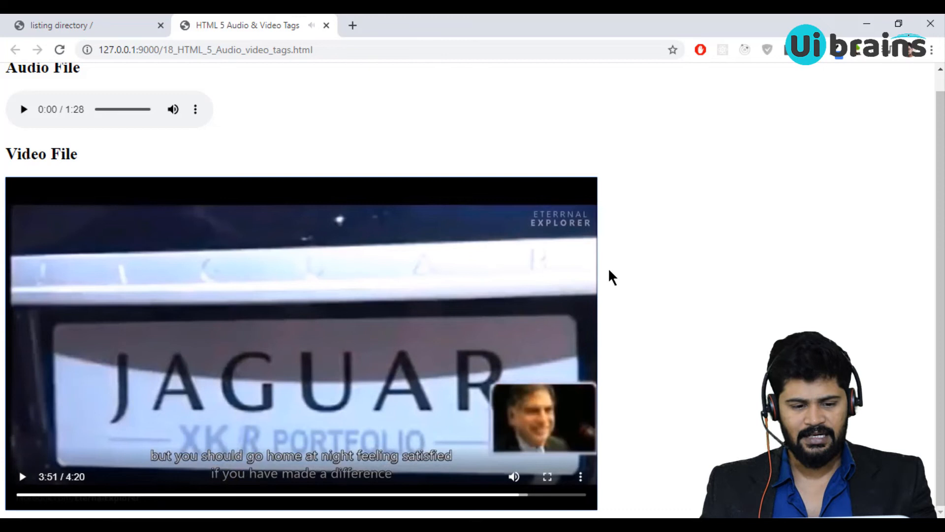
{"action": "scroll", "coordinate": [612, 276], "scroll_direction": "up", "scroll_amount": 1}
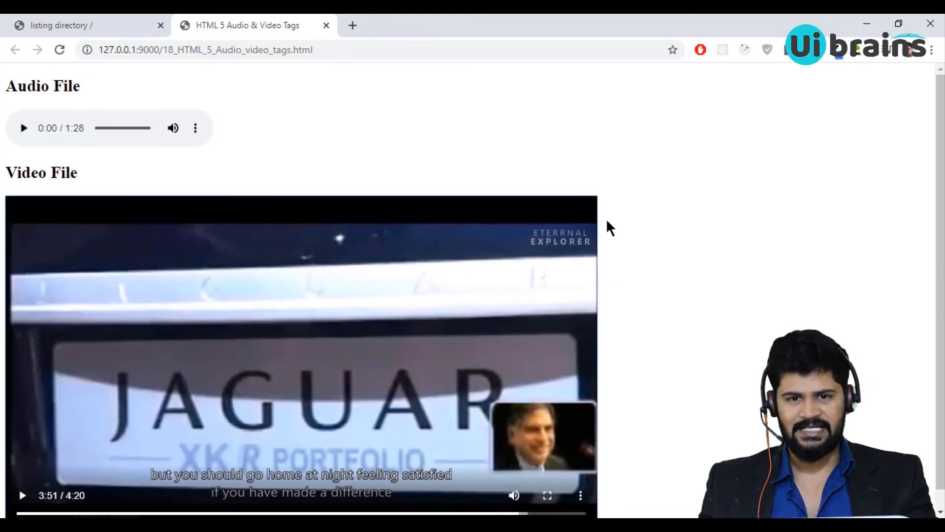
- Add a style block in the head with a body rule using font-family Arial, sans-serif
{"action": "key", "text": "alt+Tab"}
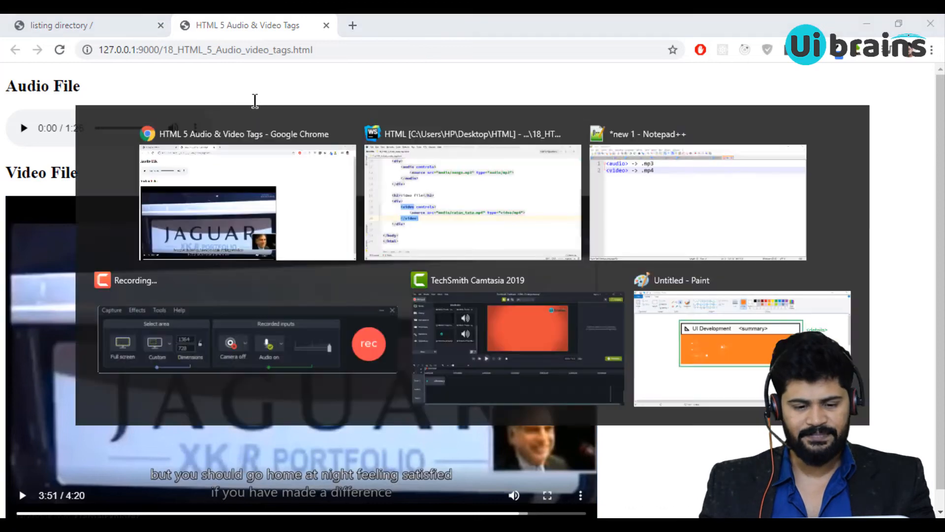
{"action": "scroll", "coordinate": [344, 288], "scroll_direction": "up", "scroll_amount": 3}
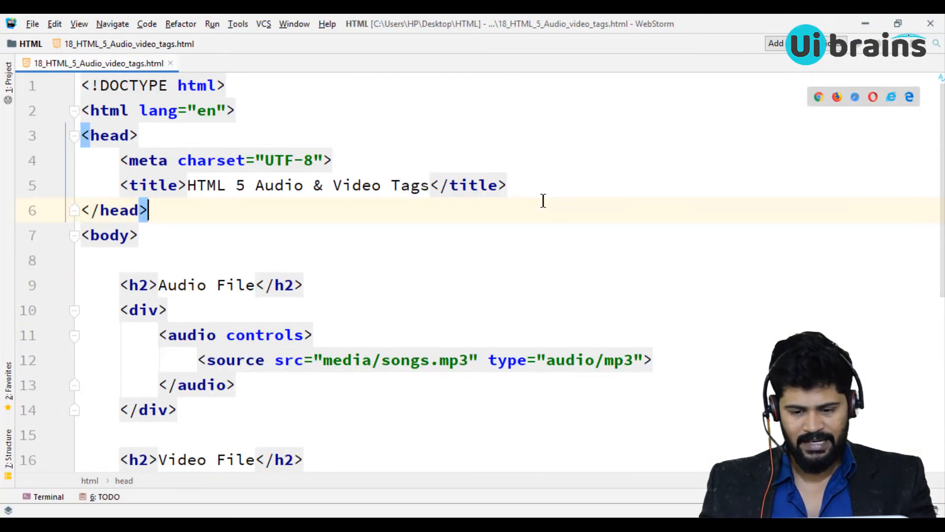
{"action": "left_click", "coordinate": [536, 186]}
{"action": "key", "text": "Return"}
{"action": "type", "text": "<style>"}
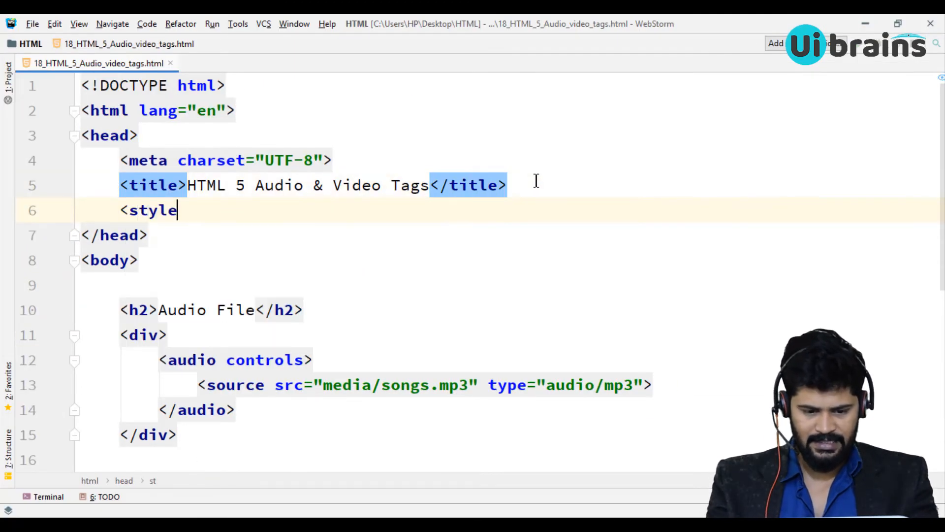
{"action": "key", "text": "Return"}
{"action": "type", "text": "body{"}
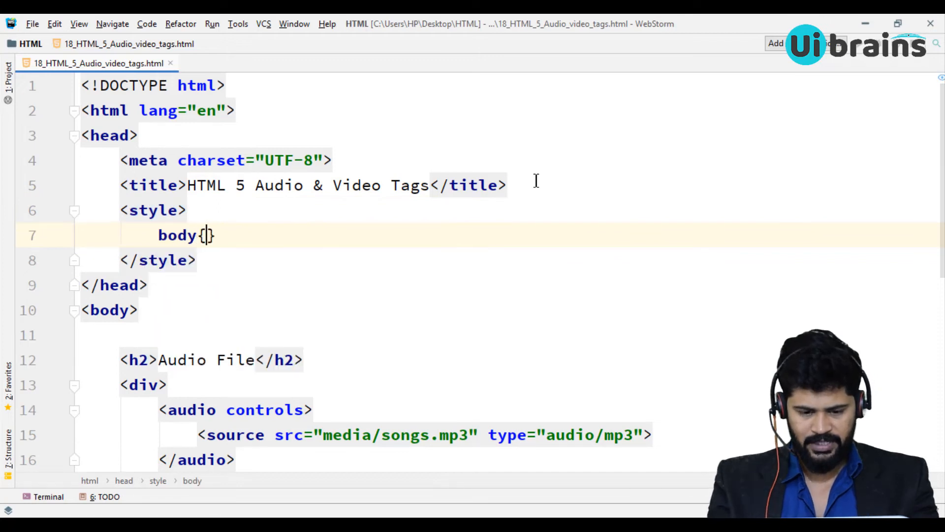
{"action": "key", "text": "Return"}
{"action": "type", "text": "font"}
{"action": "key", "text": "Down"}
{"action": "key", "text": "Return"}
{"action": "key", "text": "Return"}
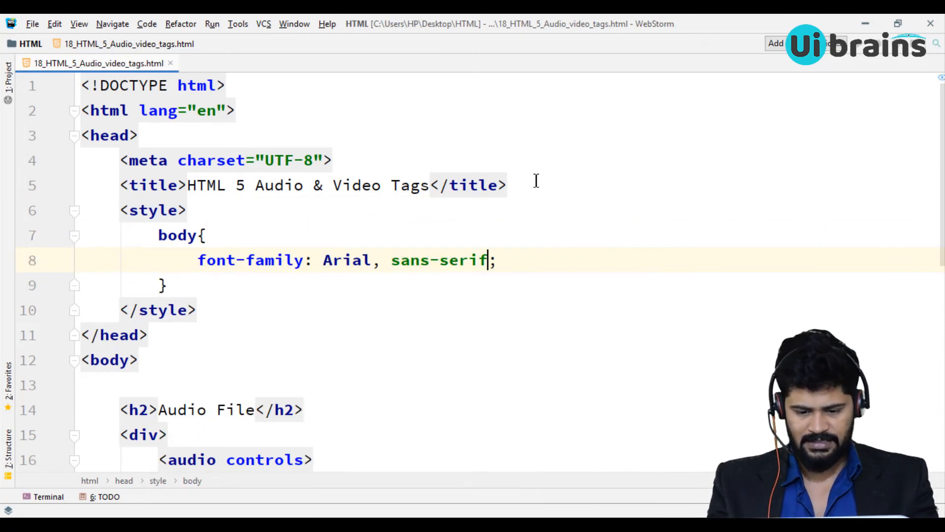
{"action": "key", "text": "alt+Tab"}
{"action": "key", "text": "F5"}
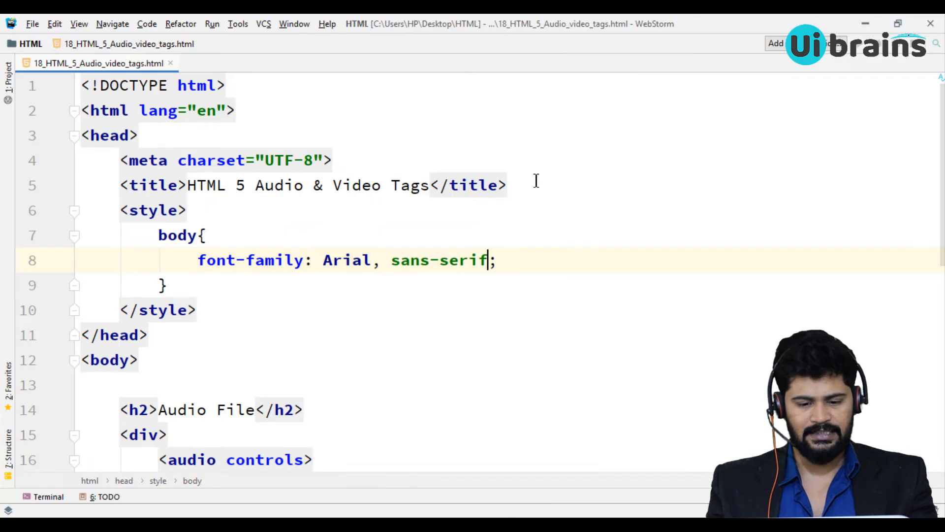
- Add a div rule with background linear-gradient(45deg, black, yellow)
{"action": "key", "text": "Down"}
{"action": "key", "text": "End"}
{"action": "key", "text": "Return"}
{"action": "type", "text": "div{"}
{"action": "key", "text": "Return"}
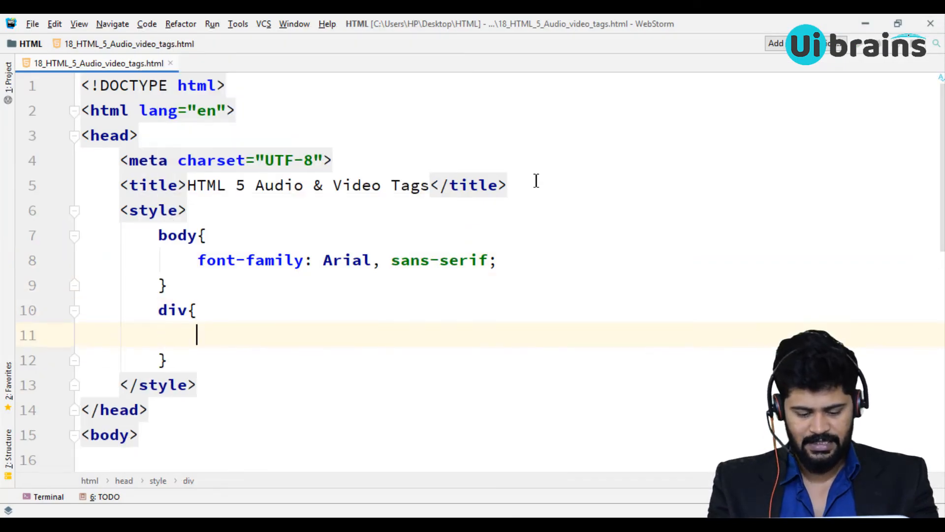
{"action": "type", "text": "back"}
{"action": "key", "text": "Tab"}
{"action": "type", "text": "lin"}
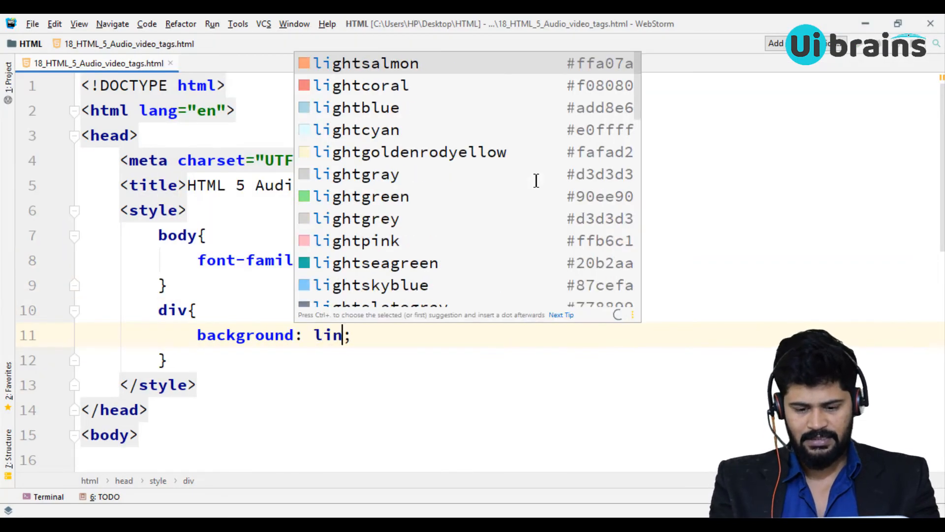
{"action": "type", "text": "e"}
{"action": "key", "text": "Down"}
{"action": "key", "text": "Return"}
{"action": "type", "text": "45"}
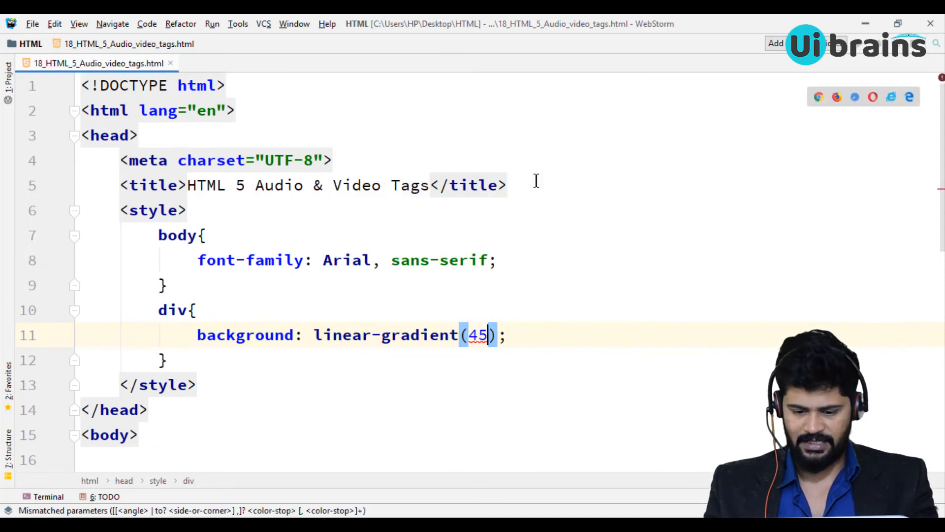
{"action": "type", "text": "d"}
{"action": "key", "text": "Return"}
{"action": "type", "text": ", bl"}
{"action": "key", "text": "BackSpace"}
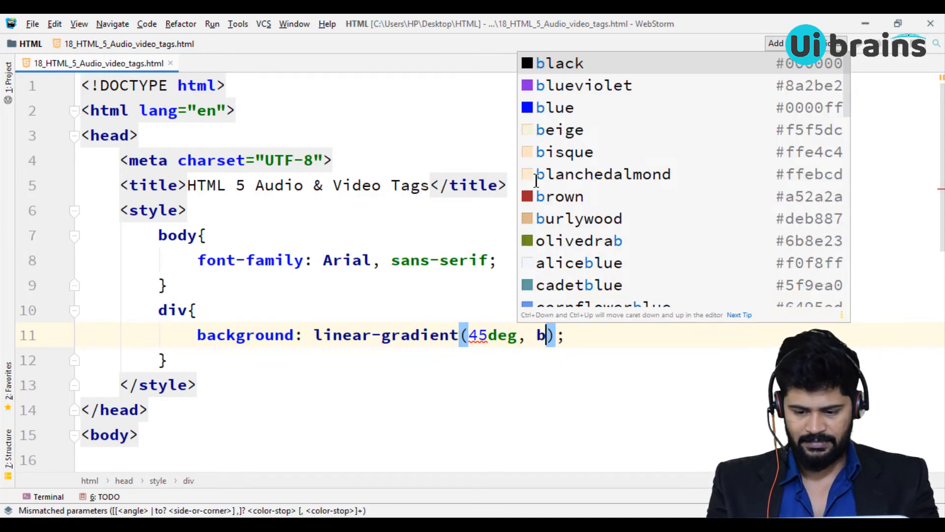
{"action": "key", "text": "BackSpace"}
{"action": "key", "text": "BackSpace"}
{"action": "type", "text": "black,yellow"}
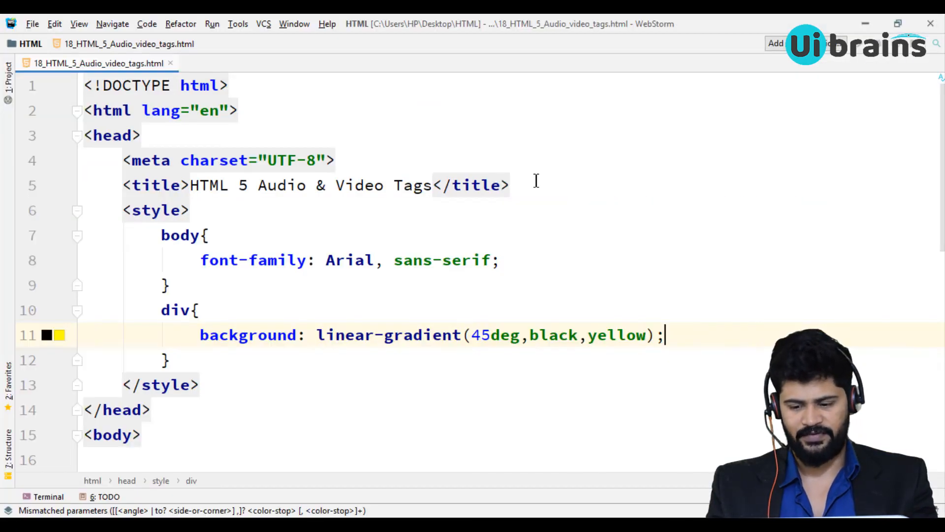
- Give the div rule width 400px and padding 15px
{"action": "key", "text": "Return"}
{"action": "type", "text": "wid"}
{"action": "key", "text": "Return"}
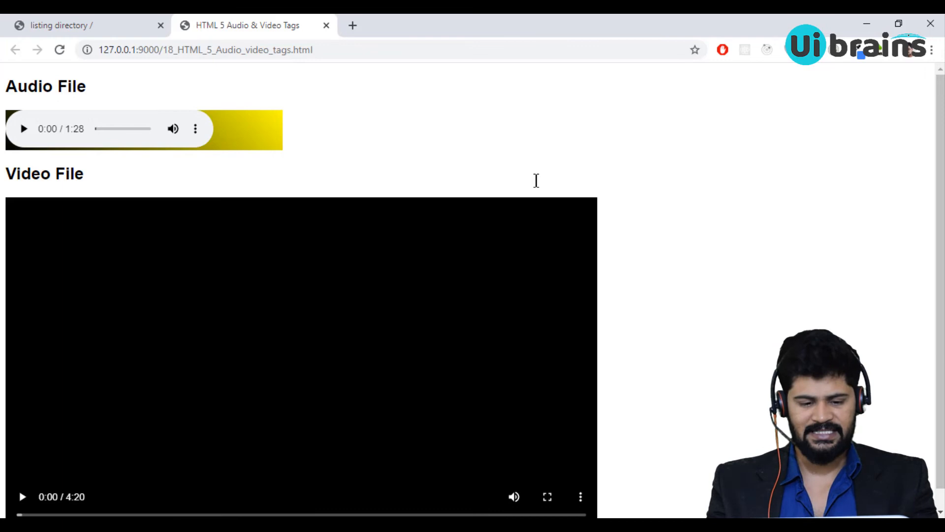
{"action": "key", "text": "alt+Tab"}
{"action": "key", "text": "End"}
{"action": "key", "text": "Return"}
{"action": "type", "text": "pad"}
{"action": "key", "text": "Return"}
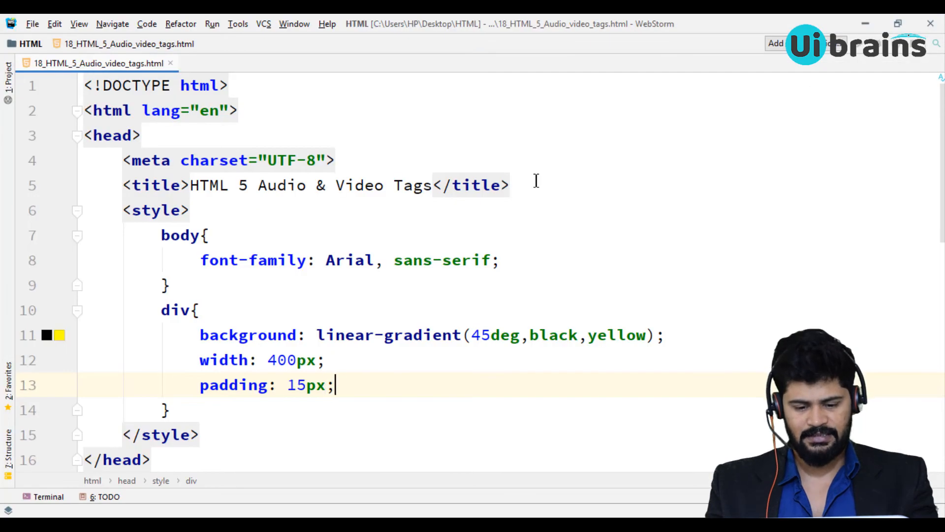
- Add text-align center to the div rule, save and preview the centred players
{"action": "key", "text": "End"}
{"action": "key", "text": "Return"}
{"action": "type", "text": "tex"}
{"action": "key", "text": "Return"}
{"action": "type", "text": "center"}
{"action": "key", "text": "ctrl+s"}
{"action": "key", "text": "alt+Tab"}
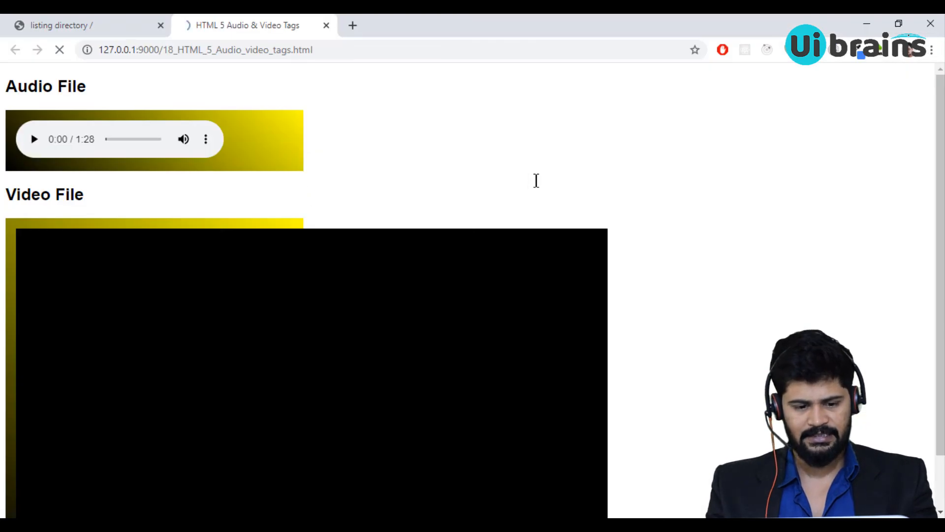
{"action": "key", "text": "F5"}
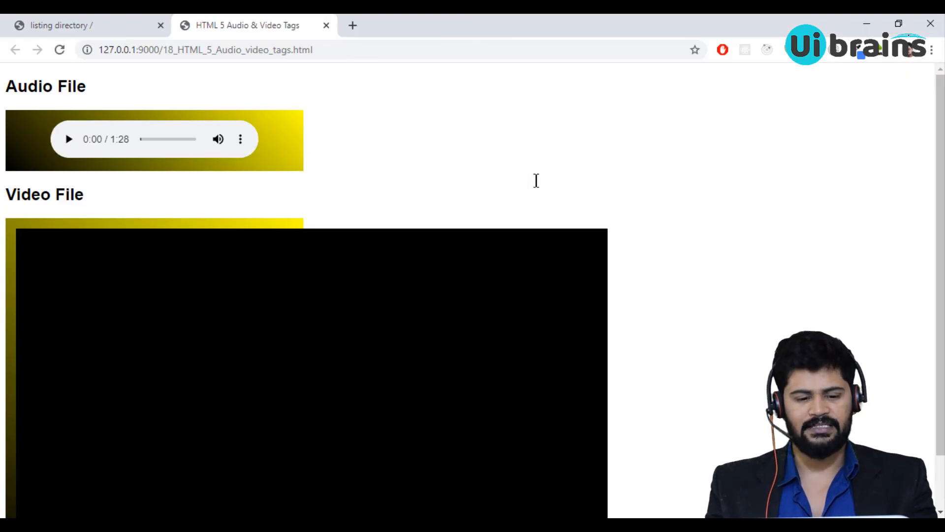
{"action": "key", "text": "alt+Tab"}
- Add a 10px black box-shadow to the div rule and preview it
{"action": "key", "text": "Return"}
{"action": "type", "text": "bo"}
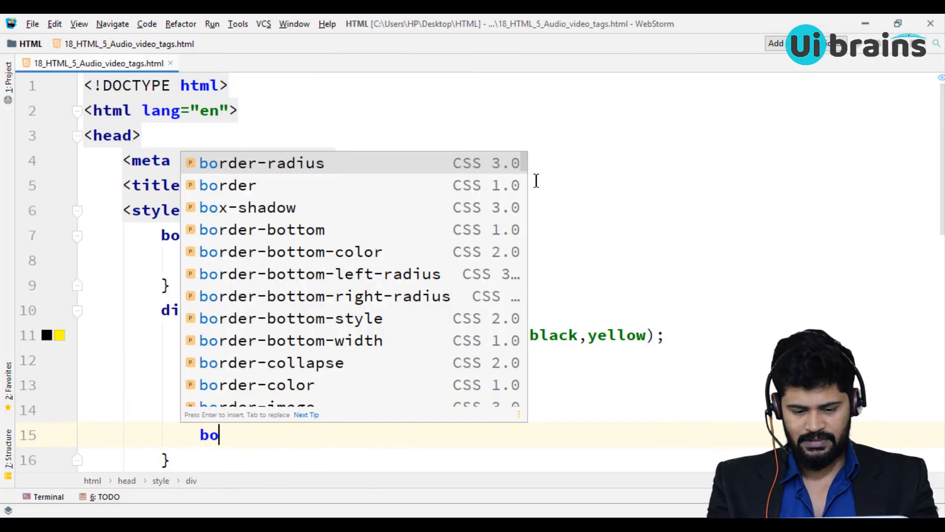
{"action": "type", "text": "x"}
{"action": "key", "text": "Return"}
{"action": "type", "text": "0 0 "}
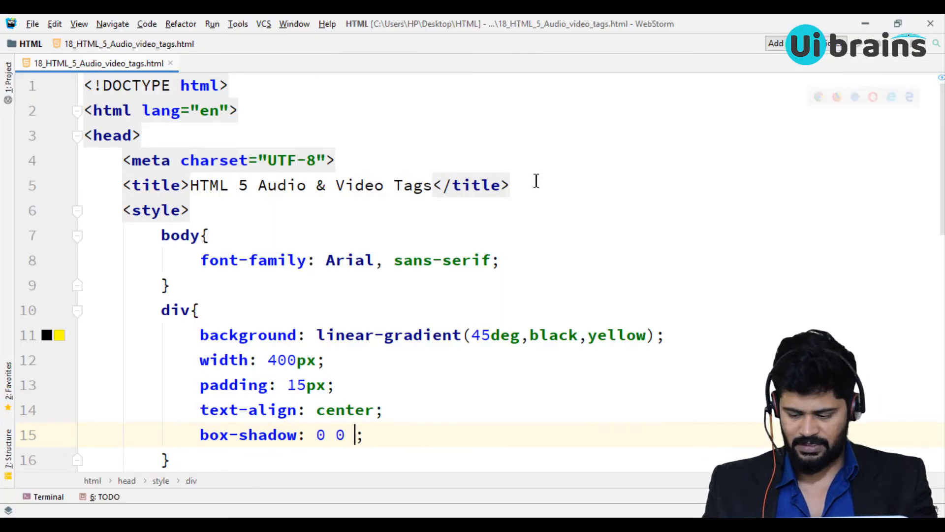
{"action": "type", "text": "10px black"}
{"action": "key", "text": "alt+Tab"}
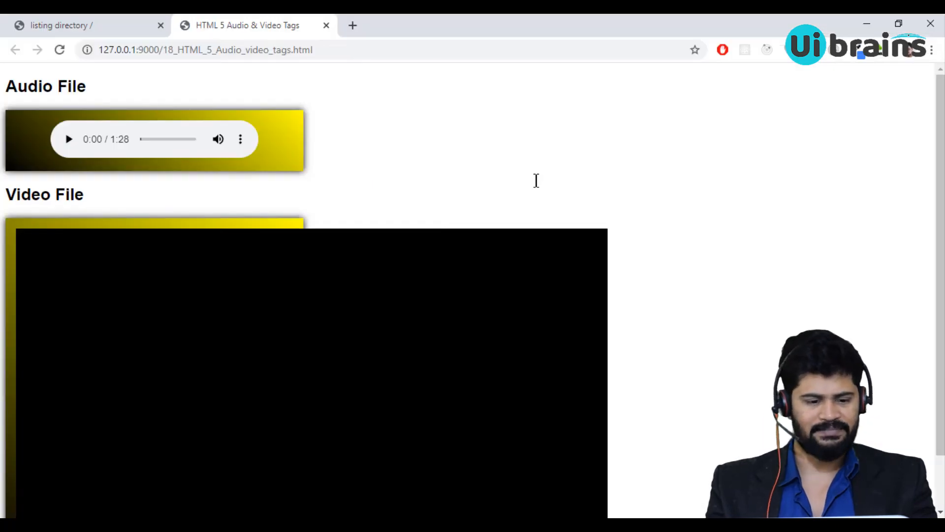
{"action": "key", "text": "alt+Tab"}
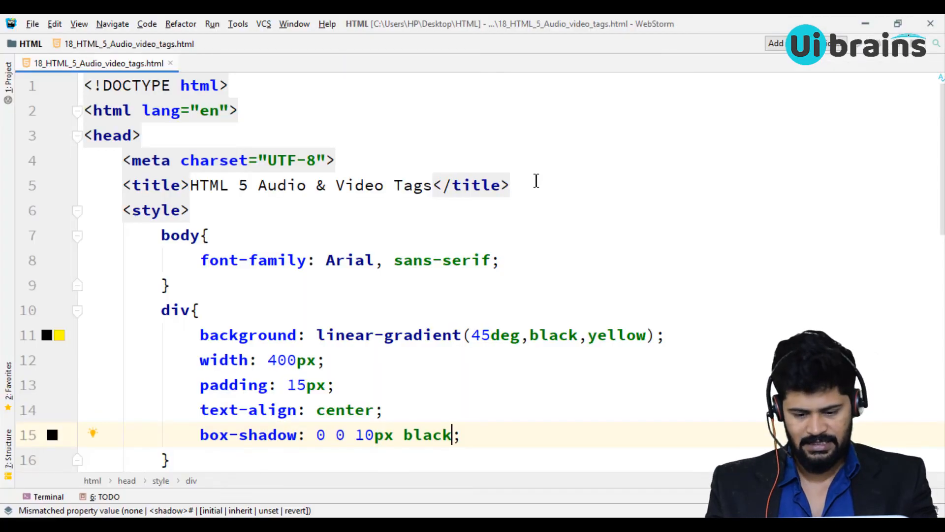
- Add border-radius 10px to the div rule and view the rounded boxes in Chrome
{"action": "key", "text": "End"}
{"action": "key", "text": "Return"}
{"action": "type", "text": "borr"}
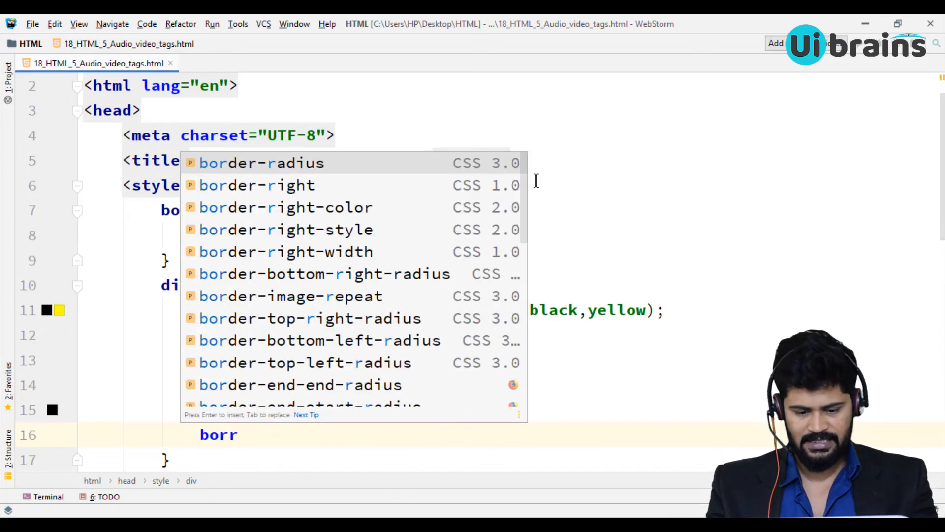
{"action": "key", "text": "Return"}
{"action": "type", "text": "10px;"}
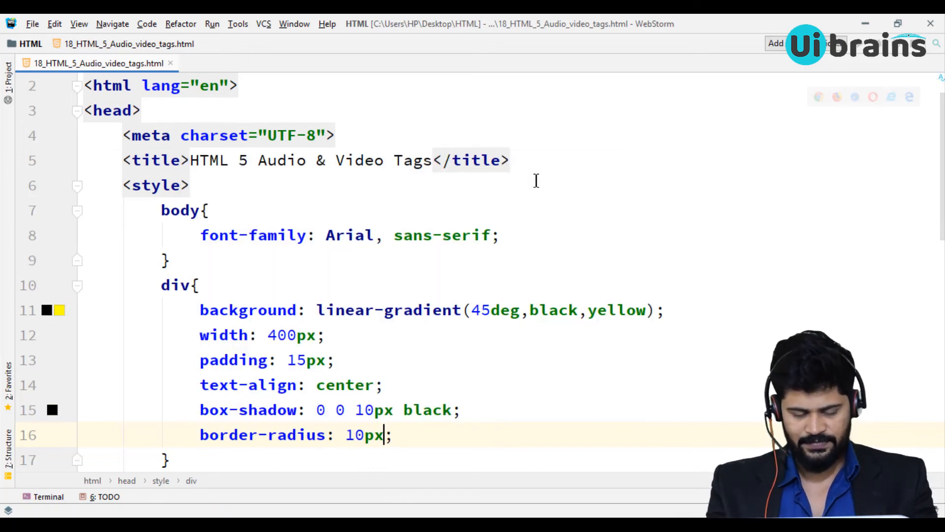
{"action": "key", "text": "alt+Tab"}
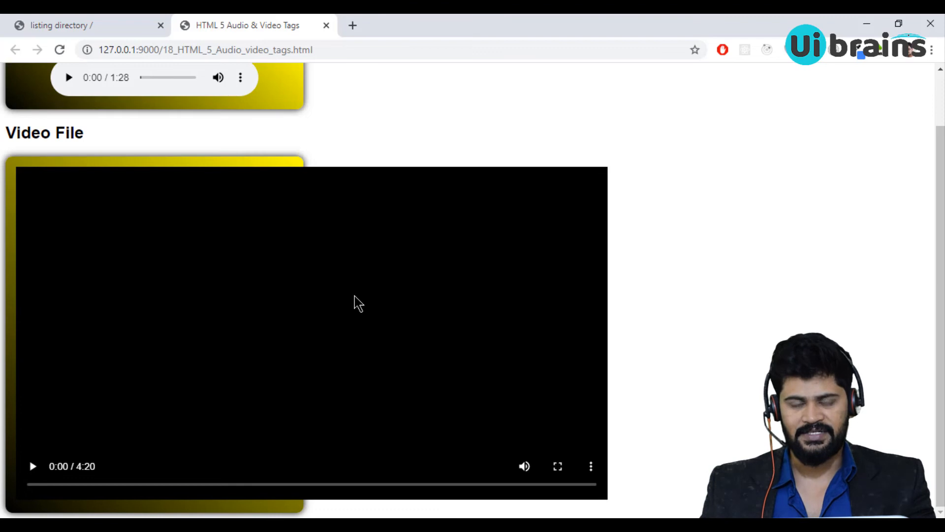
{"action": "key", "text": "alt+Tab"}
{"action": "scroll", "coordinate": [240, 334], "scroll_direction": "down", "scroll_amount": 10}
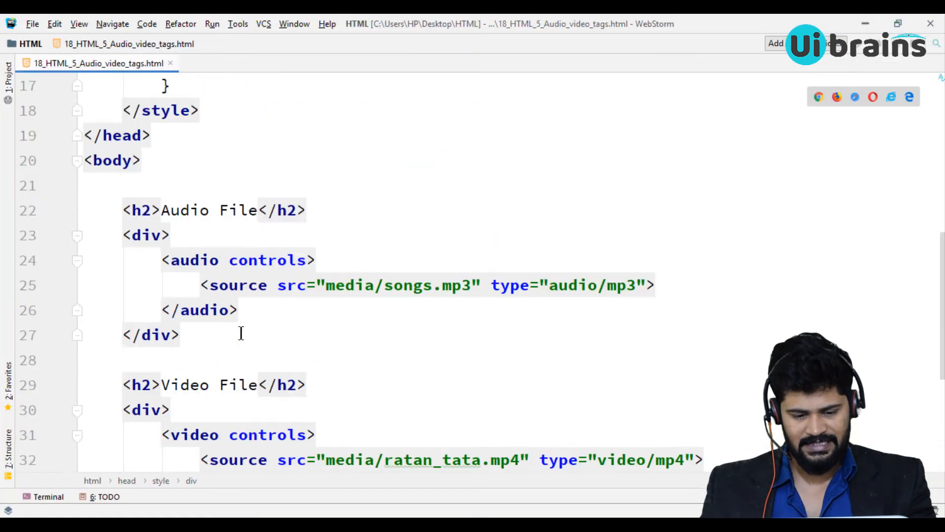
{"action": "scroll", "coordinate": [241, 335], "scroll_direction": "down", "scroll_amount": 5}
- Add a 'div video' rule below the div rule with width 100%
{"action": "double_click", "coordinate": [193, 311]}
{"action": "left_click", "coordinate": [147, 286]}
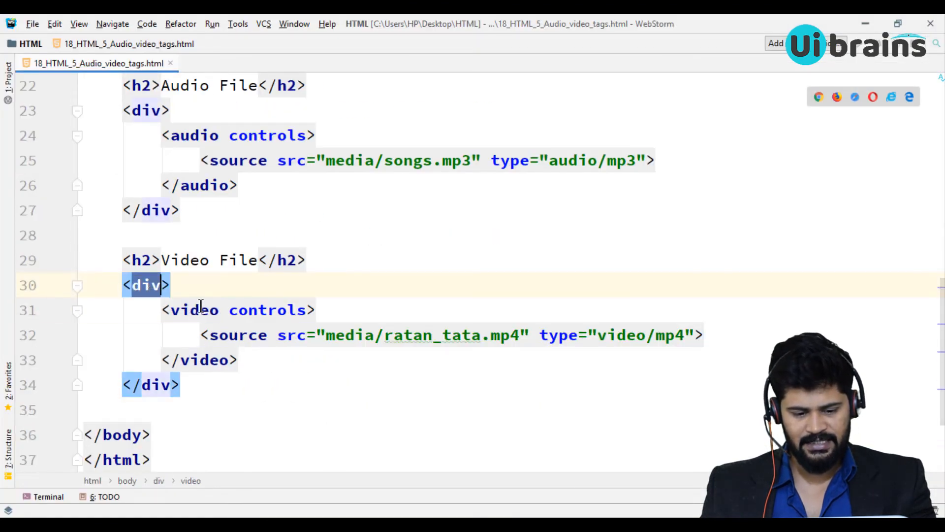
{"action": "scroll", "coordinate": [222, 283], "scroll_direction": "up", "scroll_amount": 5}
{"action": "scroll", "coordinate": [250, 235], "scroll_direction": "up", "scroll_amount": 10}
{"action": "left_click", "coordinate": [220, 336]}
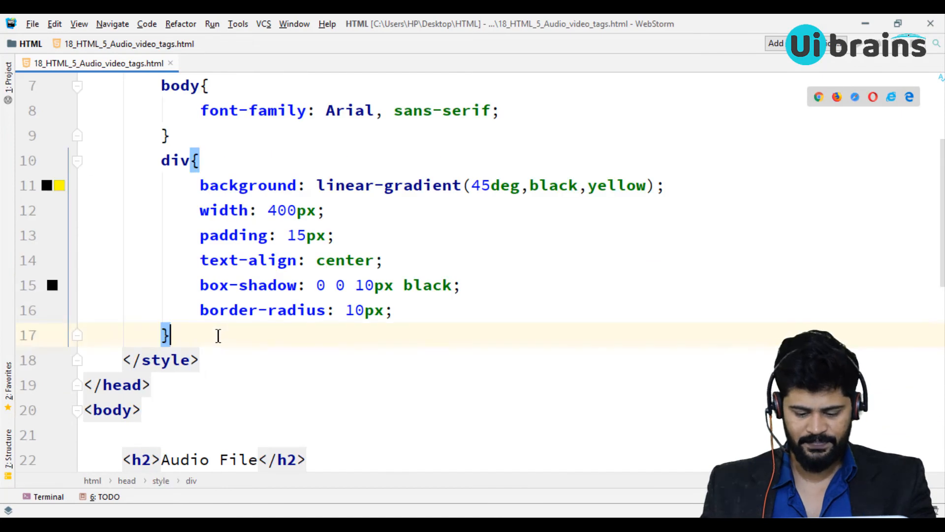
{"action": "key", "text": "Return"}
{"action": "type", "text": "div video"}
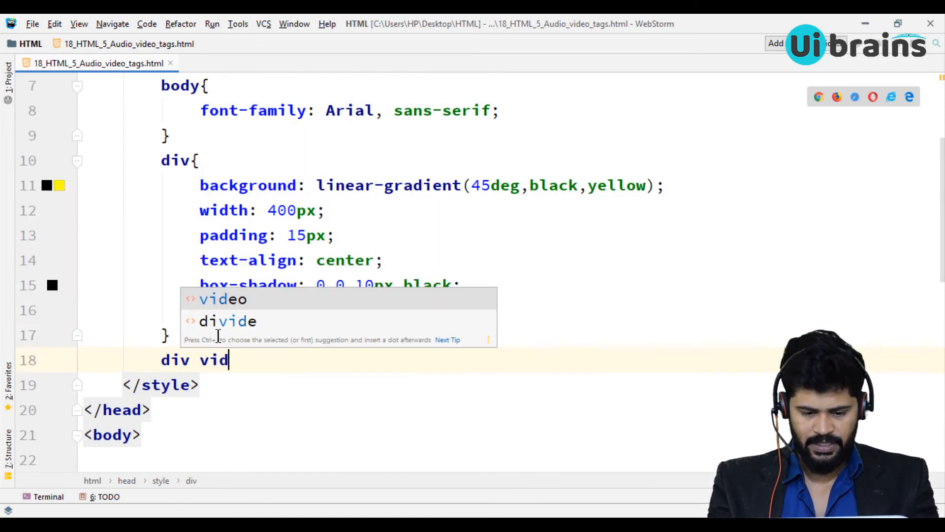
{"action": "type", "text": "{"}
{"action": "key", "text": "Return"}
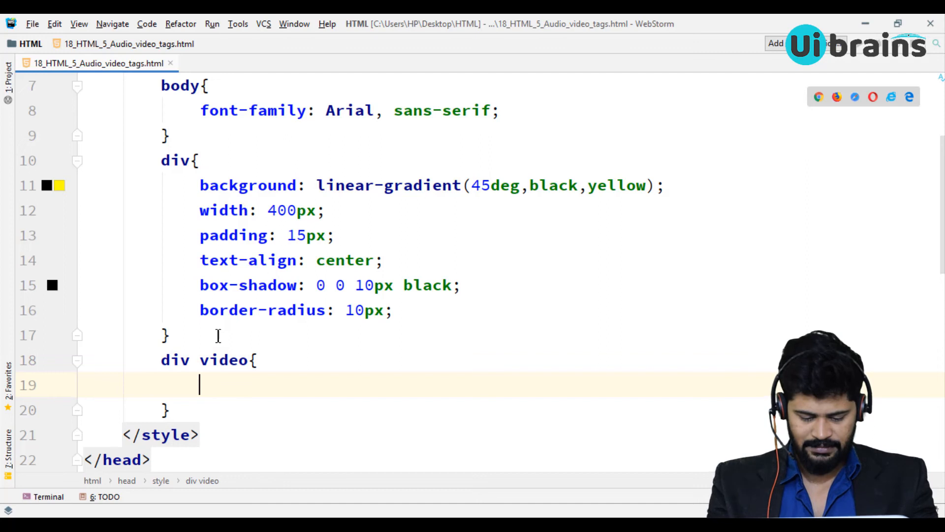
{"action": "type", "text": "wid"}
{"action": "key", "text": "Tab"}
{"action": "type", "text": "1"}
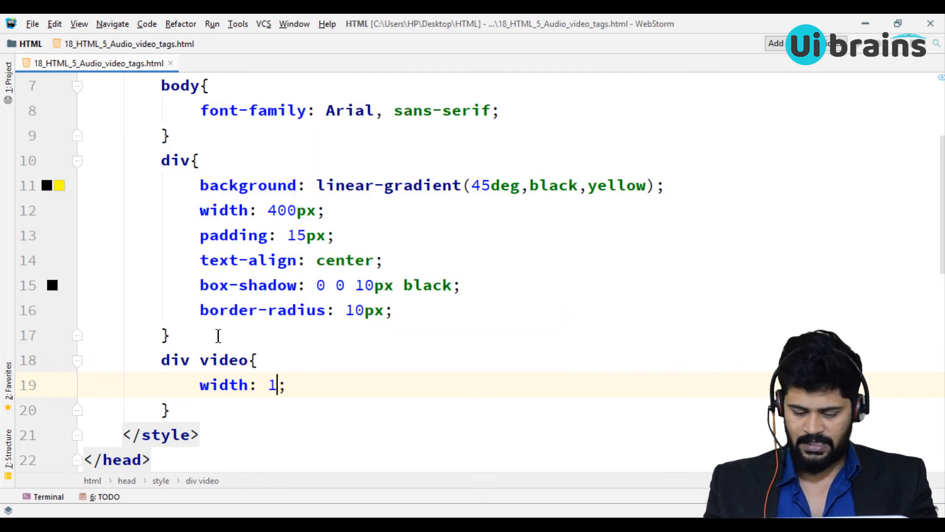
{"action": "type", "text": "00%"}
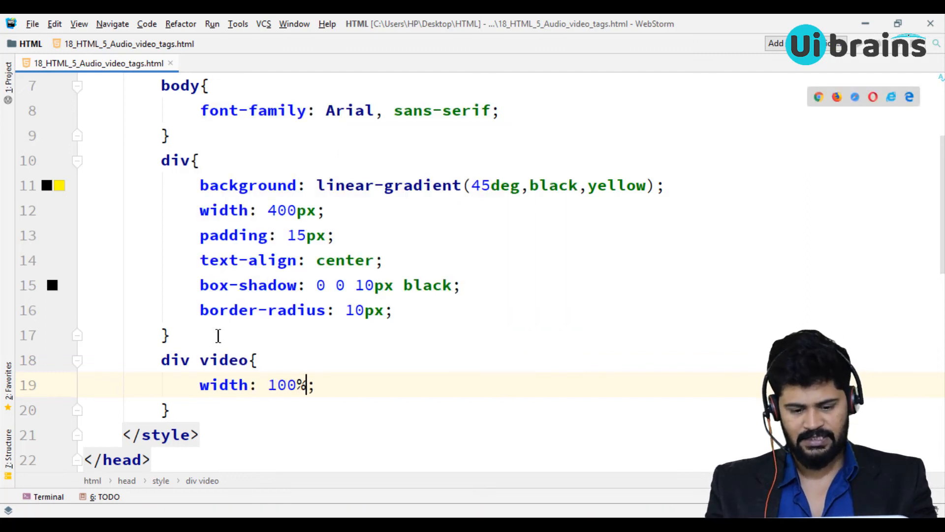
- Preview the box-fitted video in Chrome, play the video and audio briefly, then return to WebStorm
{"action": "key", "text": "alt+Tab"}
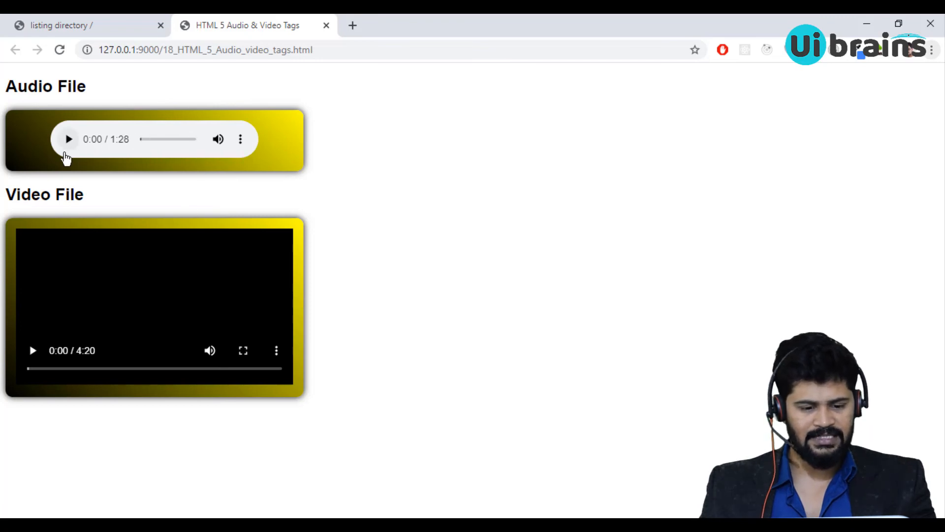
{"action": "left_click", "coordinate": [32, 350]}
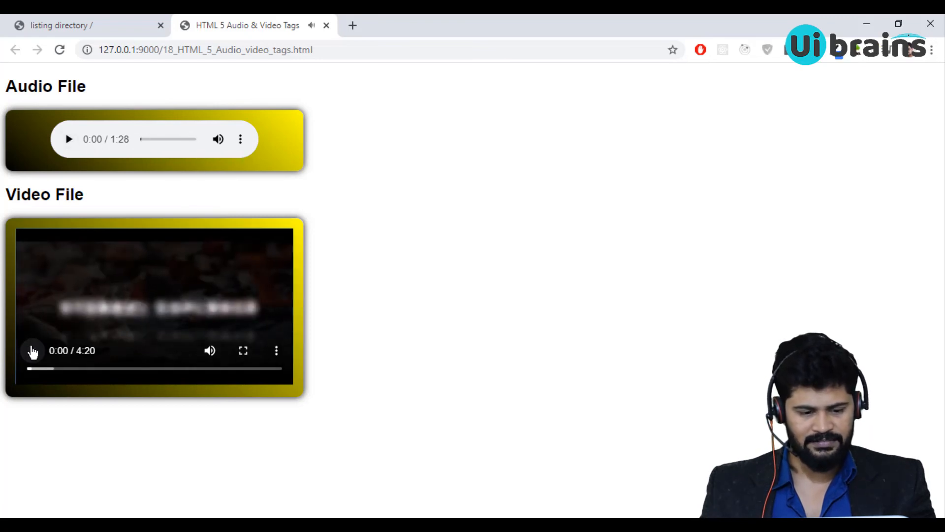
{"action": "left_click", "coordinate": [68, 139]}
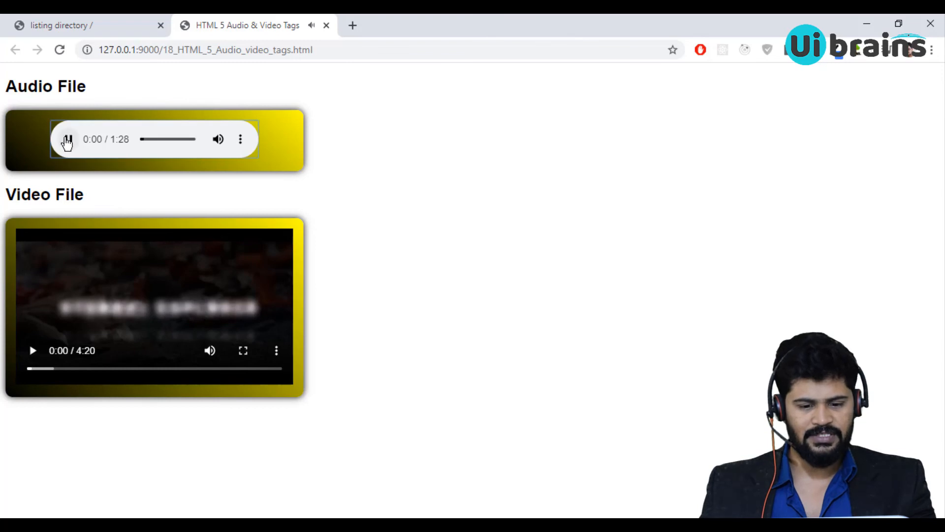
{"action": "left_click", "coordinate": [67, 139]}
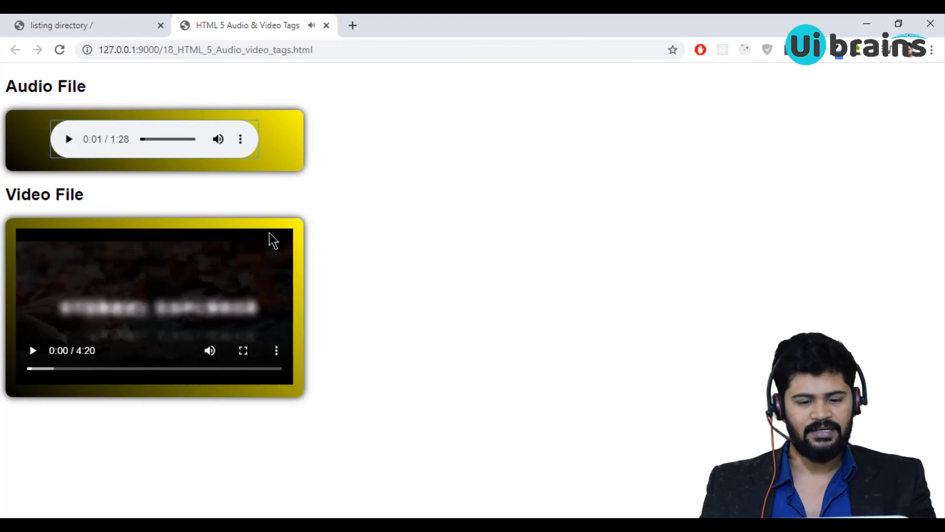
{"action": "key", "text": "alt+Tab"}
{"action": "left_click", "coordinate": [329, 384]}
- Add outline: none to the div video rule and preview
{"action": "key", "text": "Return"}
{"action": "type", "text": "o"}
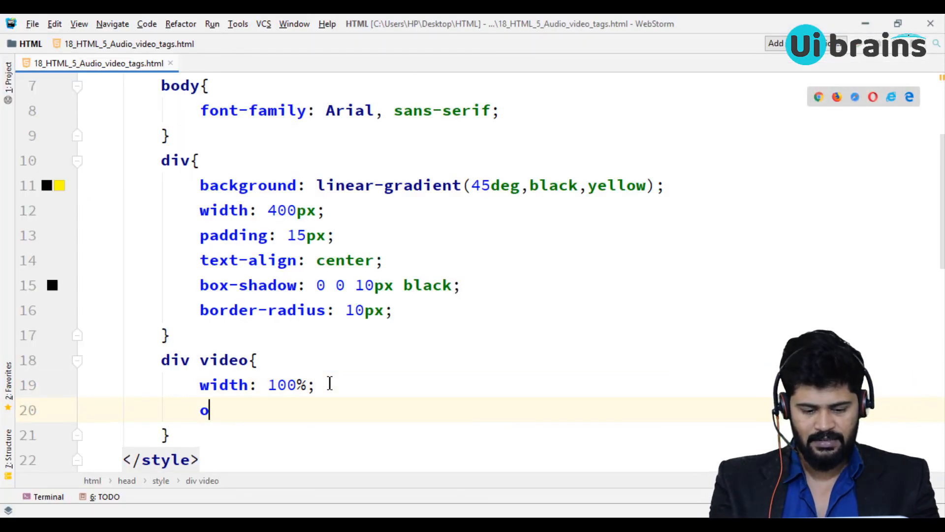
{"action": "type", "text": "ut"}
{"action": "key", "text": "Tab"}
{"action": "type", "text": "no"}
{"action": "key", "text": "Tab"}
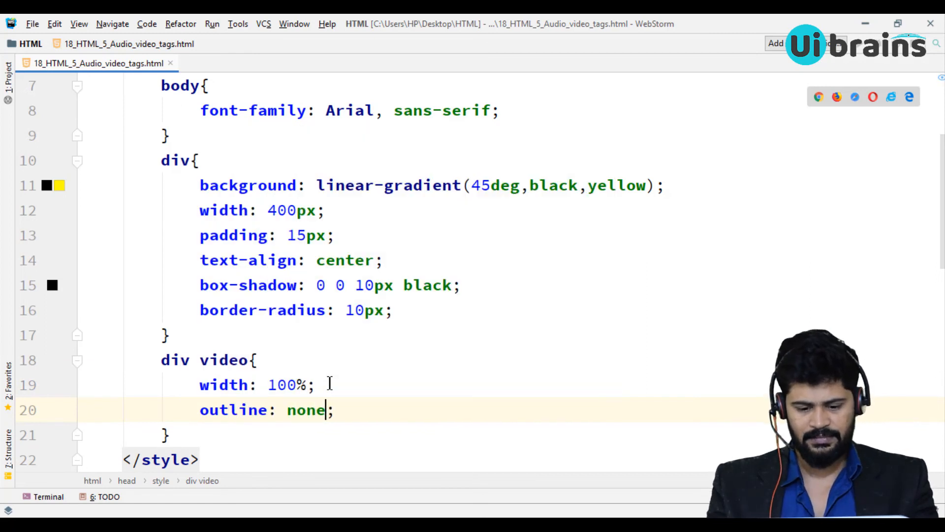
{"action": "key", "text": "alt+Tab"}
{"action": "key", "text": "alt+Tab"}
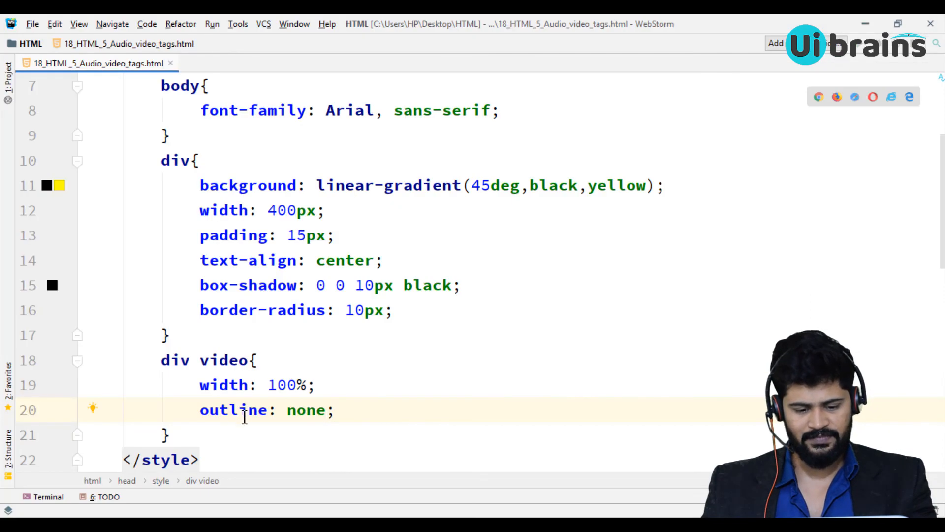
- Add a new 'div audio' rule with outline: none
{"action": "left_click", "coordinate": [244, 435]}
{"action": "key", "text": "Return"}
{"action": "type", "text": "div a"}
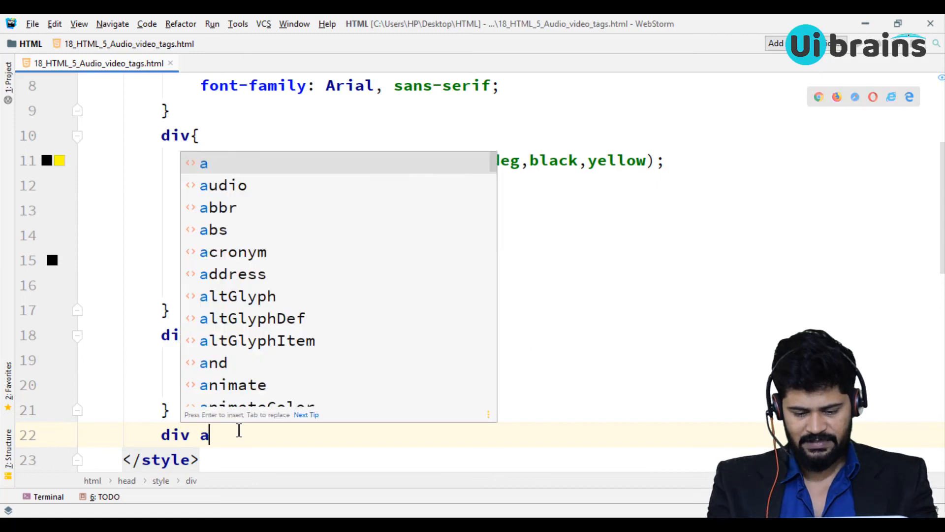
{"action": "type", "text": "udio{"}
{"action": "key", "text": "Return"}
{"action": "type", "text": "out"}
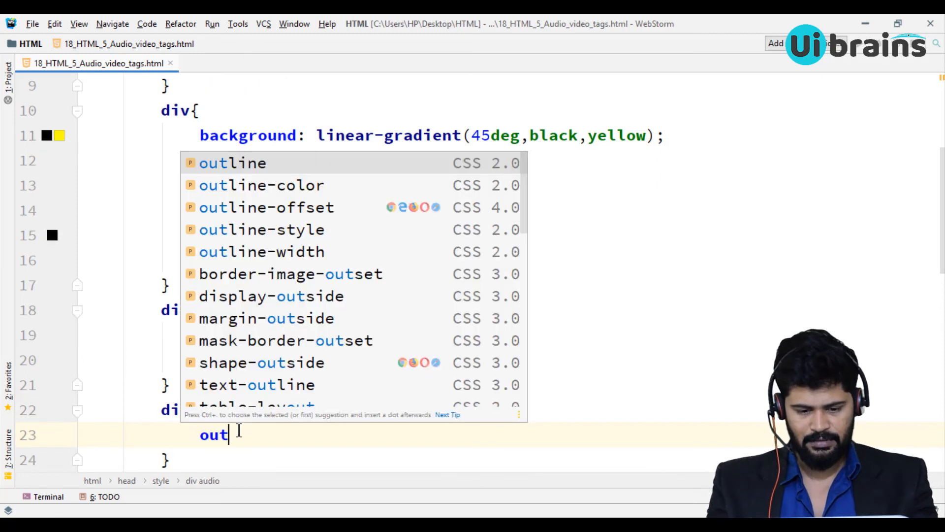
{"action": "key", "text": "Tab"}
{"action": "type", "text": "no"}
{"action": "key", "text": "Tab"}
{"action": "type", "text": ";"}
{"action": "key", "text": "alt+Tab"}
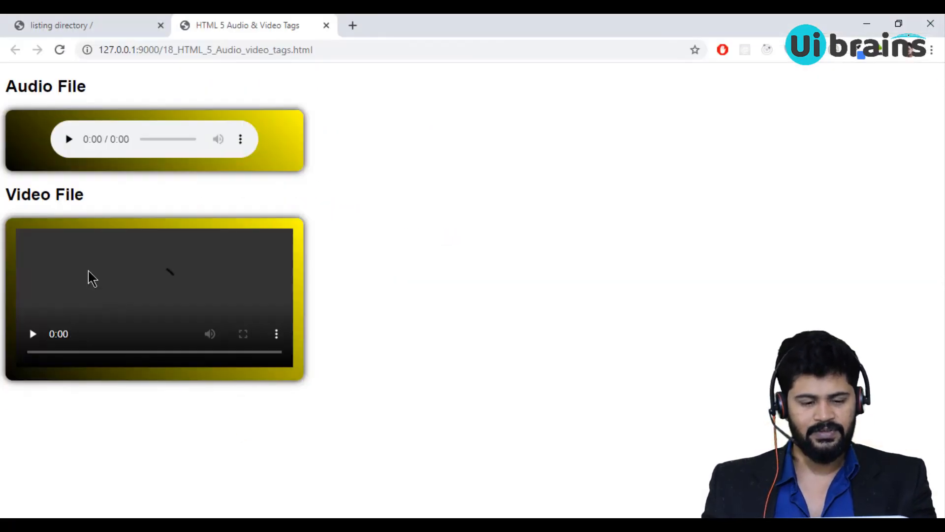
- Play the audio and video in Chrome, skip the video near its end and pause it
{"action": "left_click", "coordinate": [69, 138]}
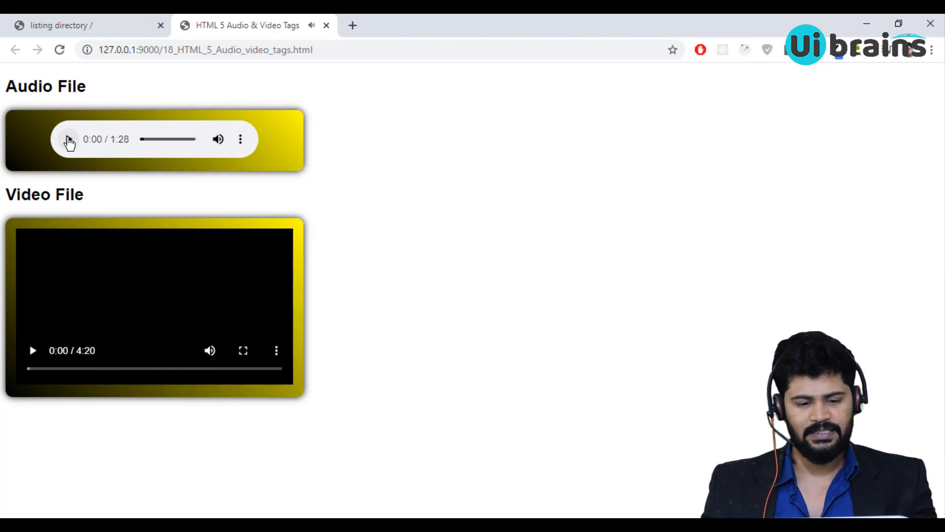
{"action": "left_click", "coordinate": [32, 350]}
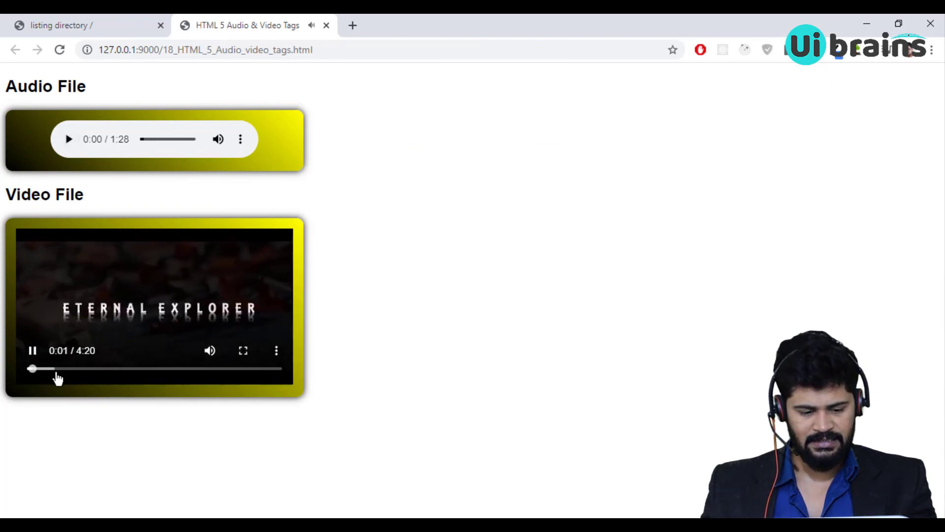
{"action": "left_click", "coordinate": [52, 369]}
{"action": "left_click", "coordinate": [122, 369]}
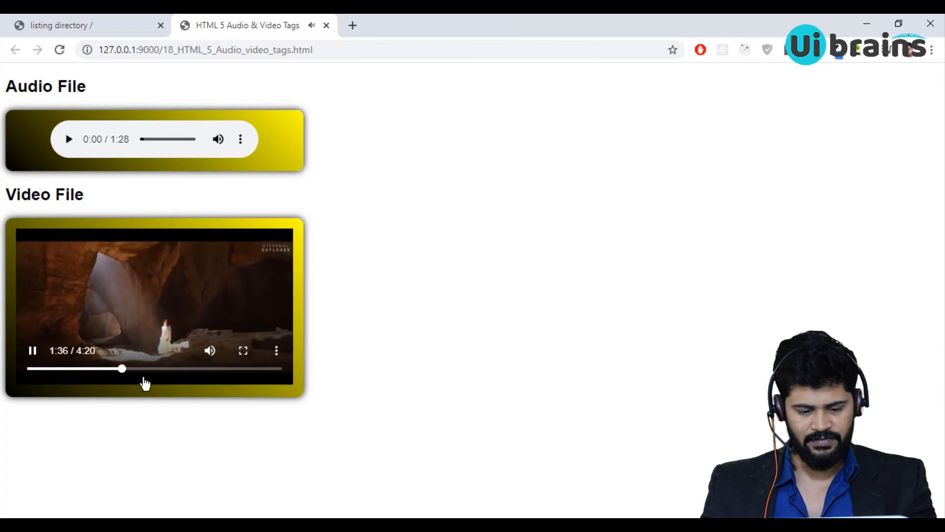
{"action": "left_click", "coordinate": [159, 370]}
{"action": "left_click", "coordinate": [203, 369]}
{"action": "left_click", "coordinate": [235, 369]}
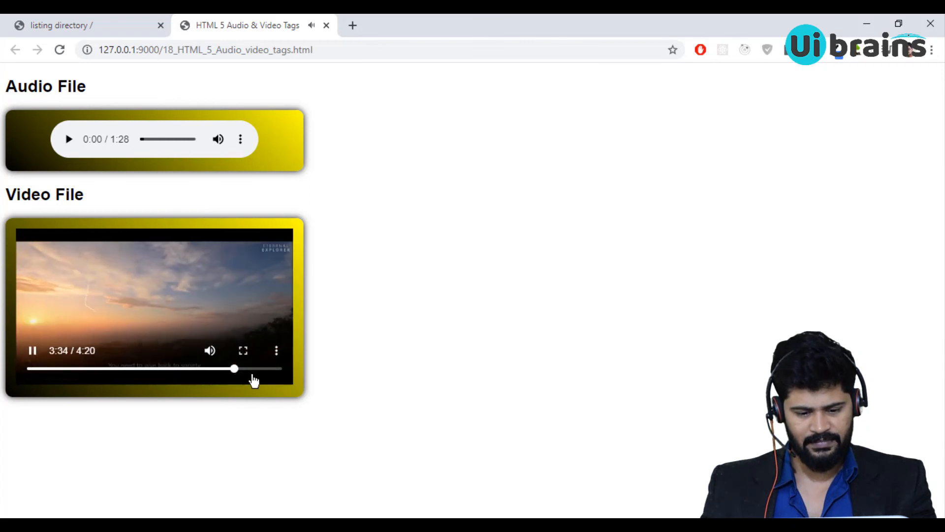
{"action": "left_click", "coordinate": [253, 369]}
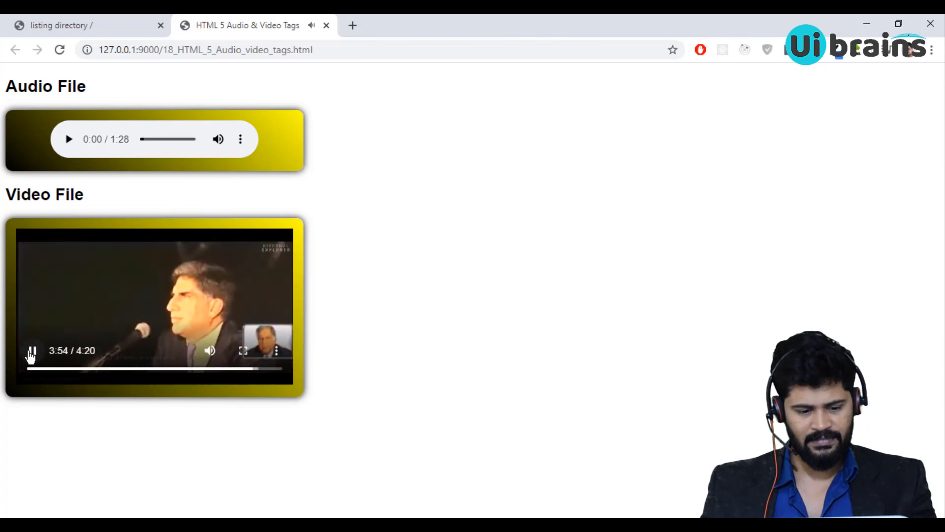
{"action": "left_click", "coordinate": [31, 352]}
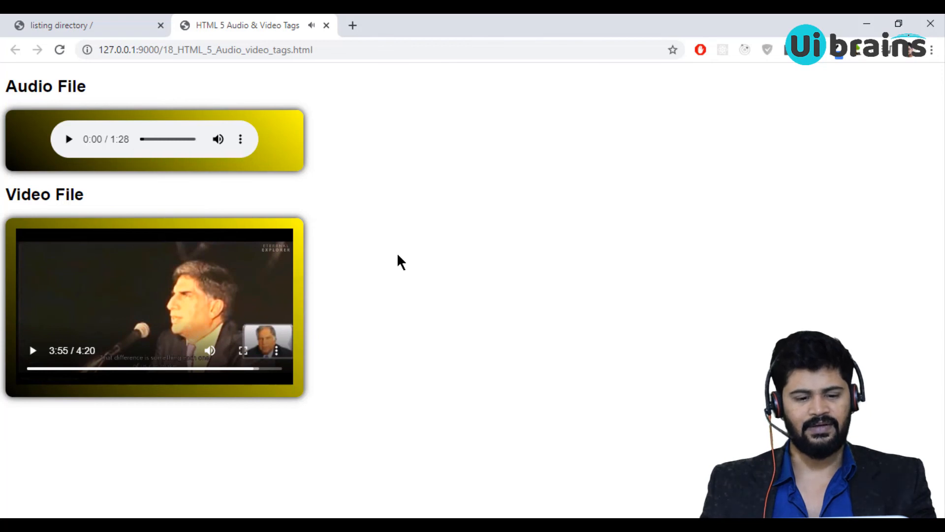
- Switch back to Chrome showing the finished HTML 5 Audio & Video Tags page
{"action": "key", "text": "alt+Tab"}
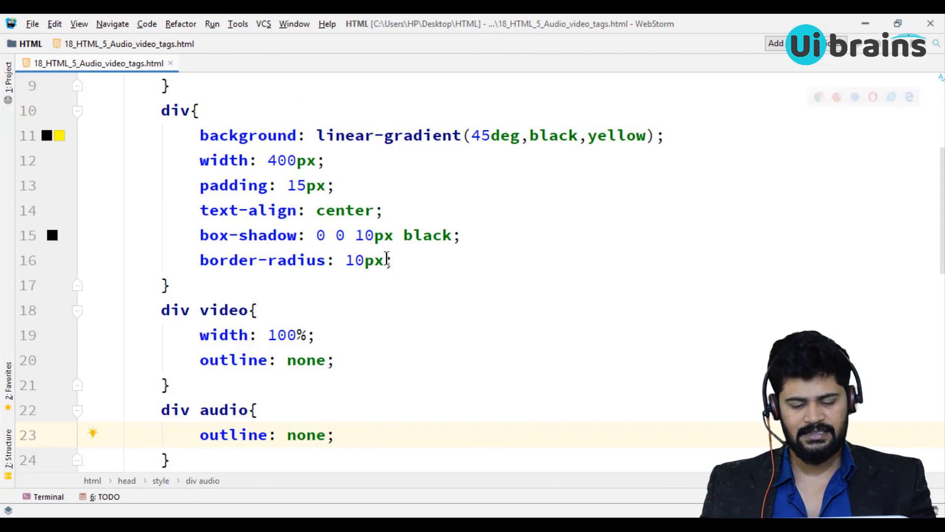
{"action": "key", "text": "alt+Tab"}
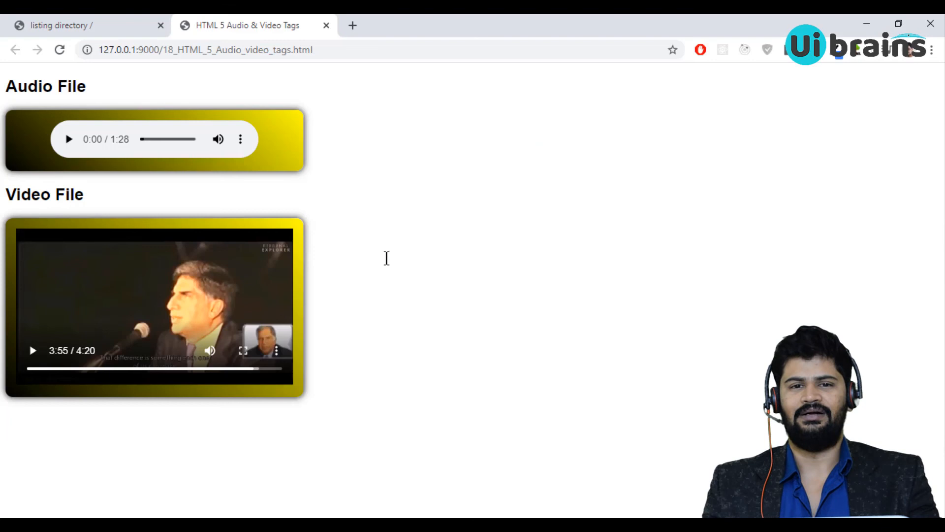